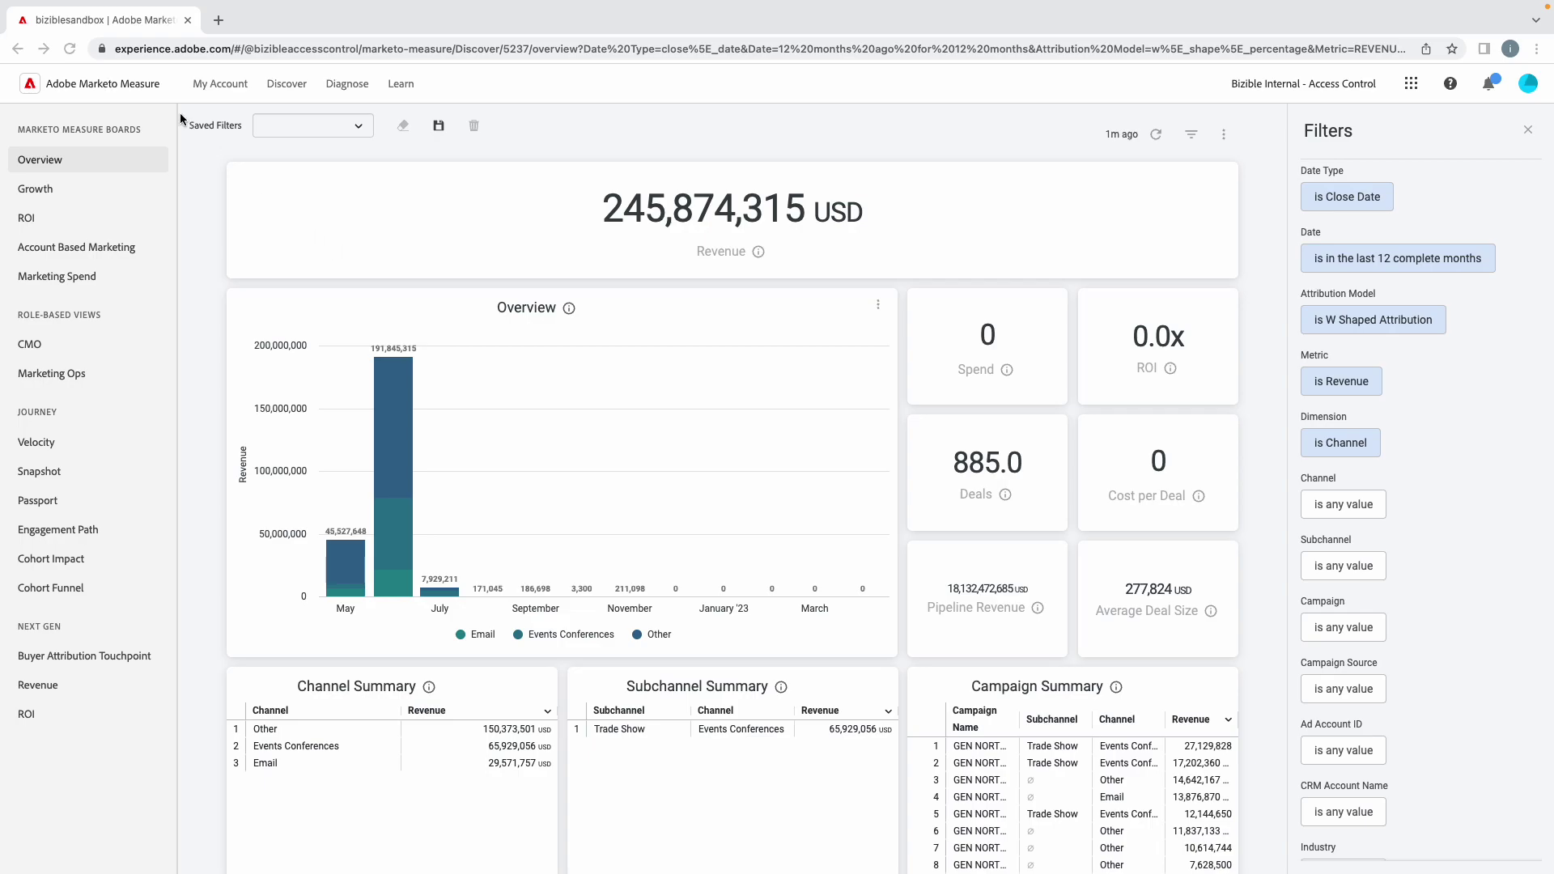
Open account Settings to the Everytouch Attribution page showing Account Id method and Custom model.
click(219, 86)
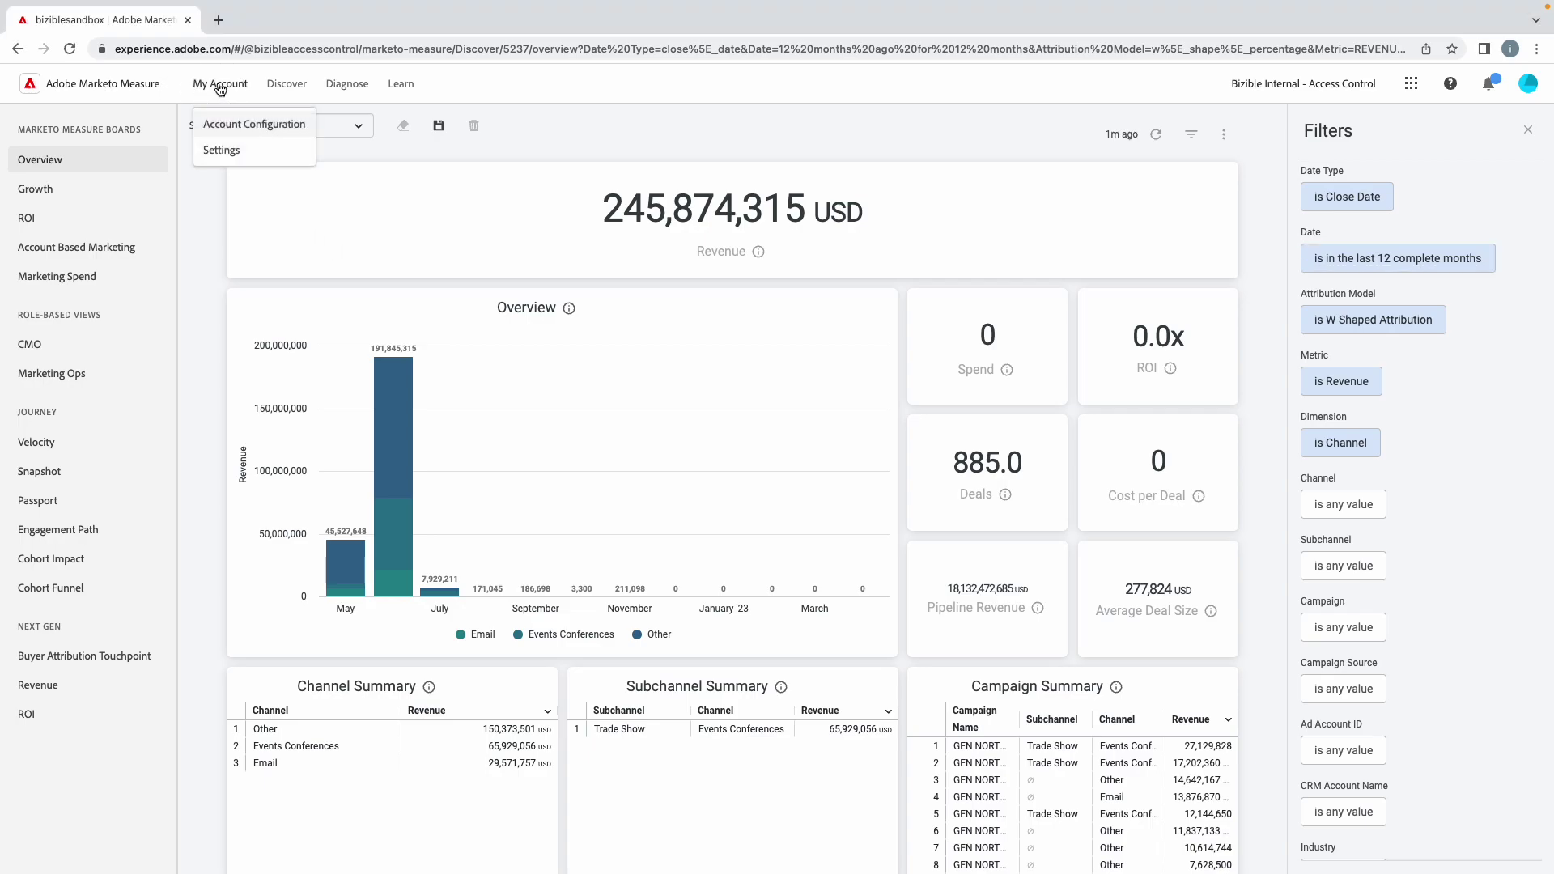
click(223, 151)
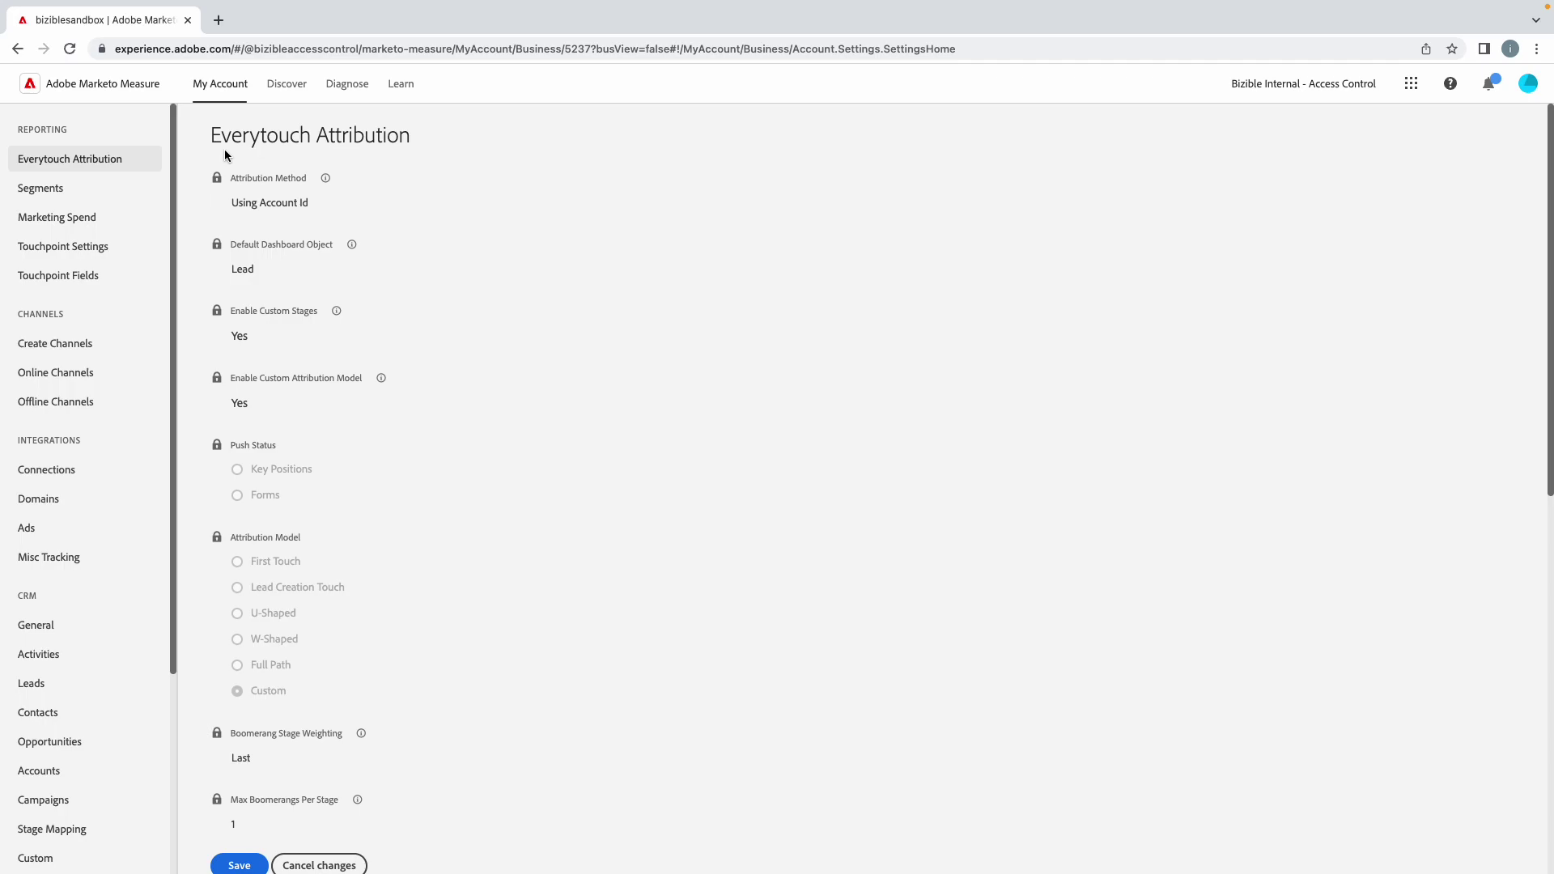
scroll(226, 155, down, 1)
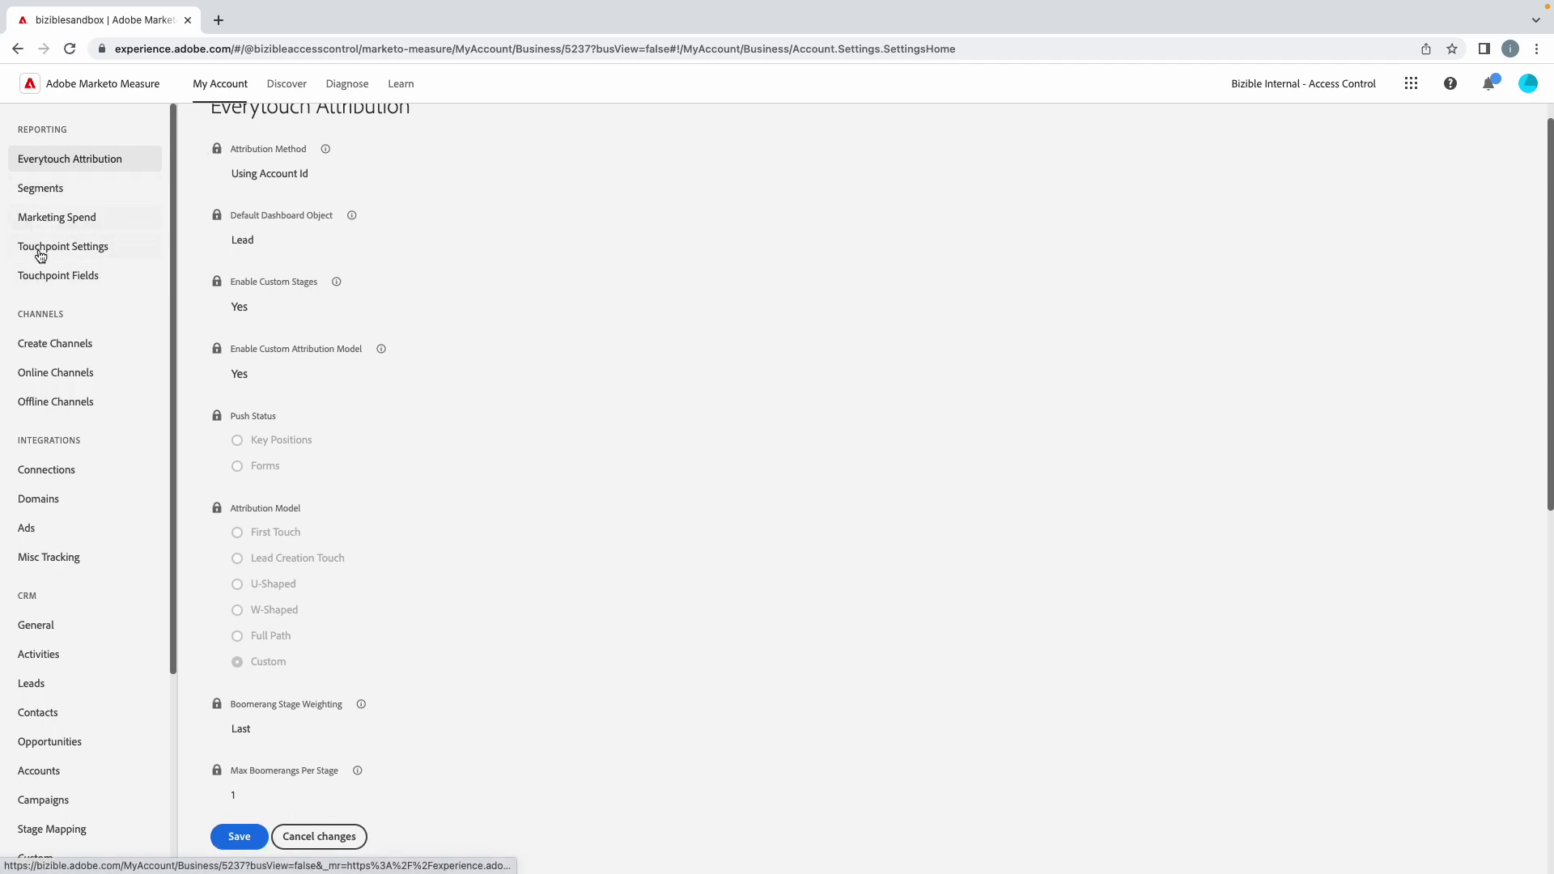
scroll(581, 275, up, 1)
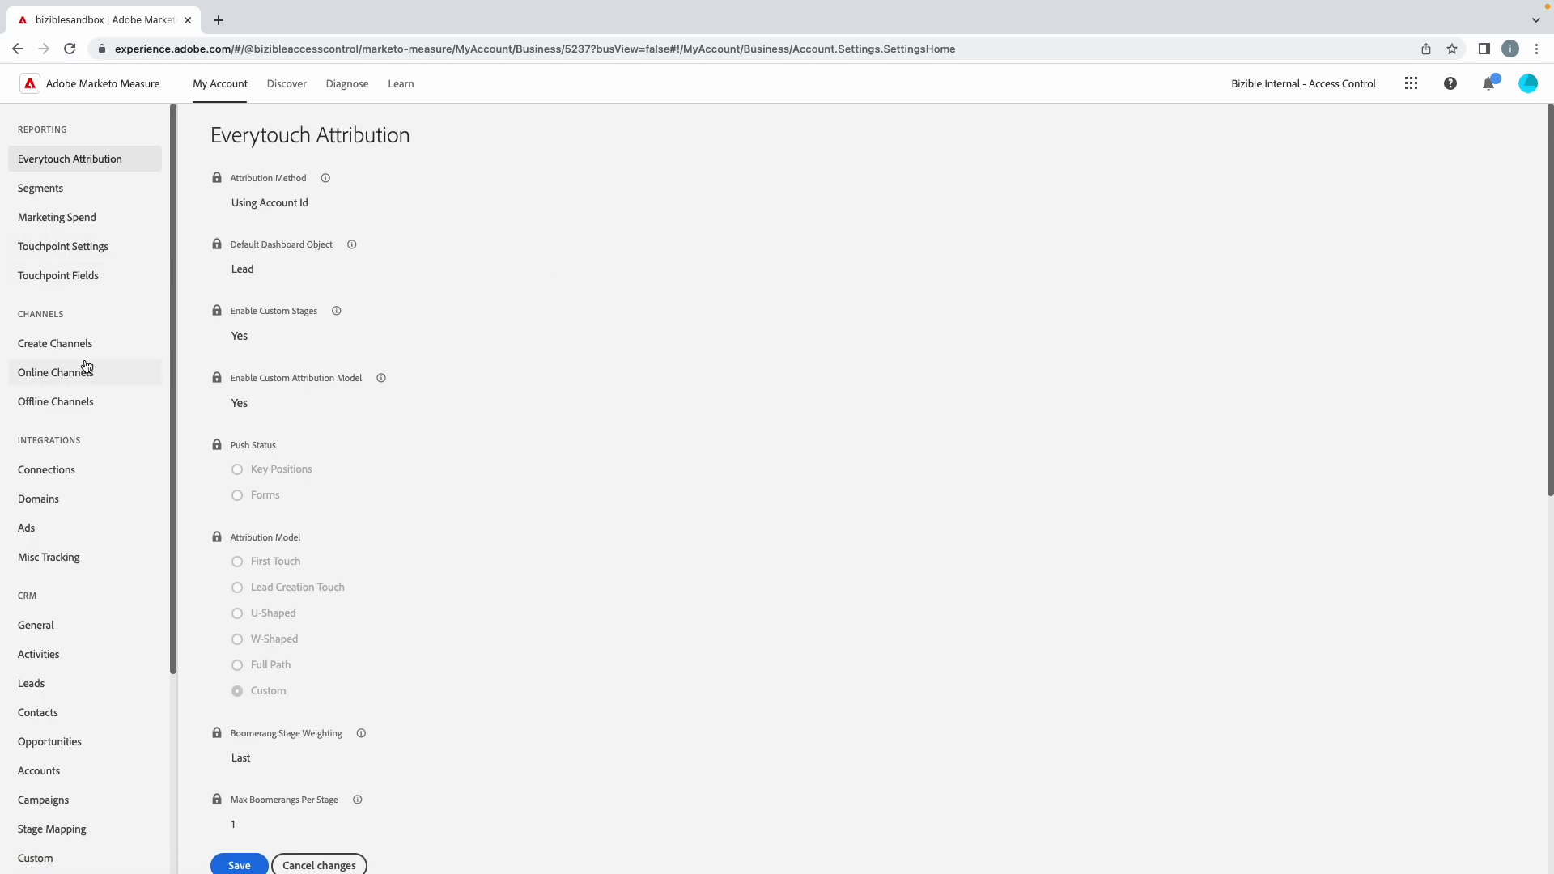
click(214, 180)
click(328, 212)
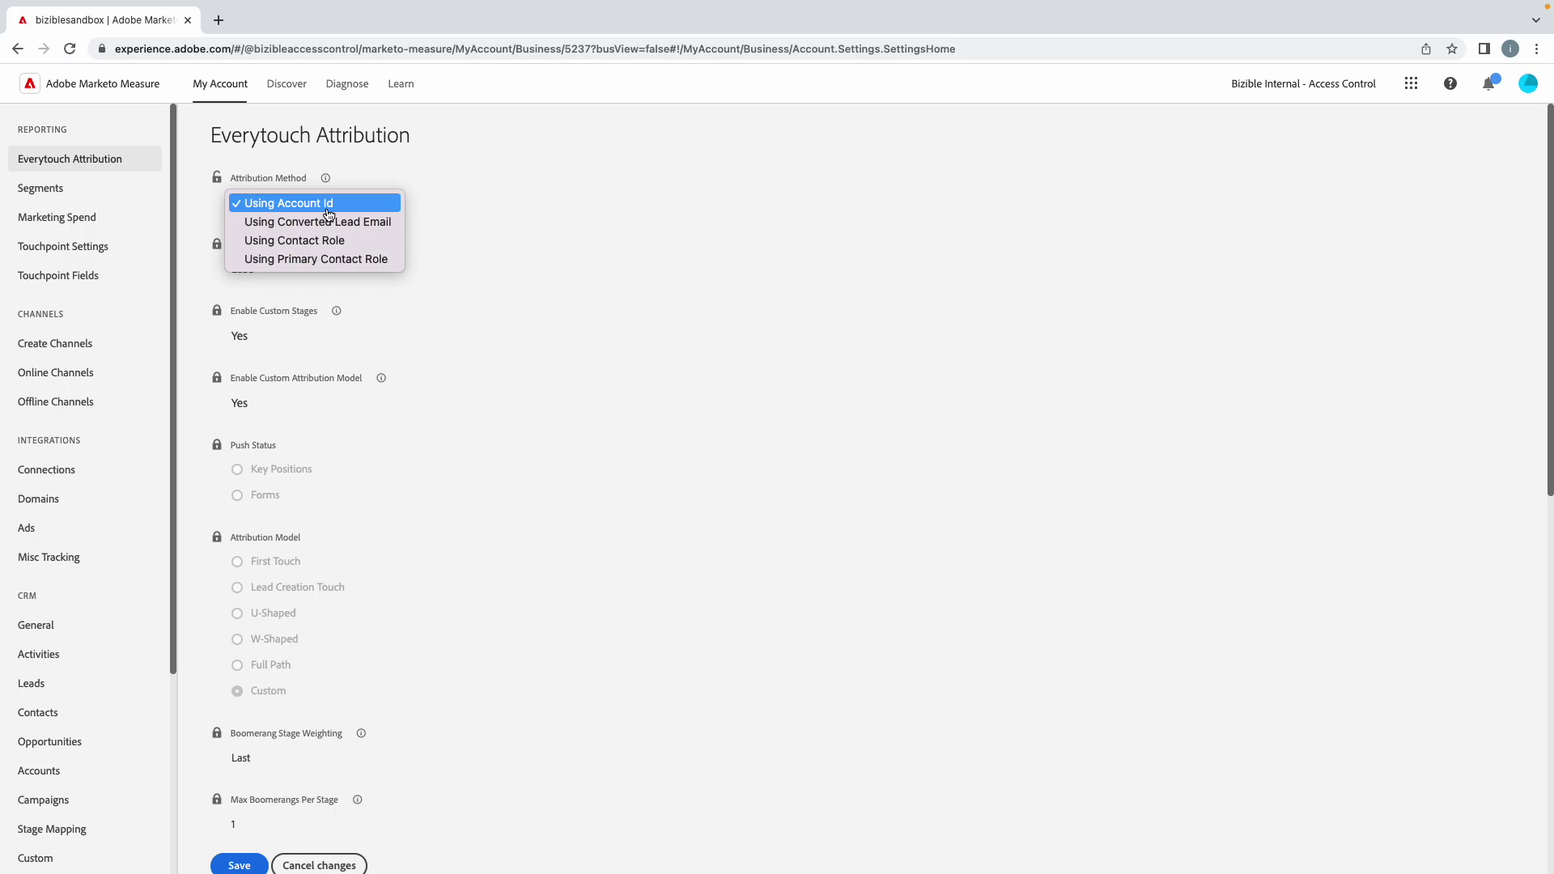
click(491, 196)
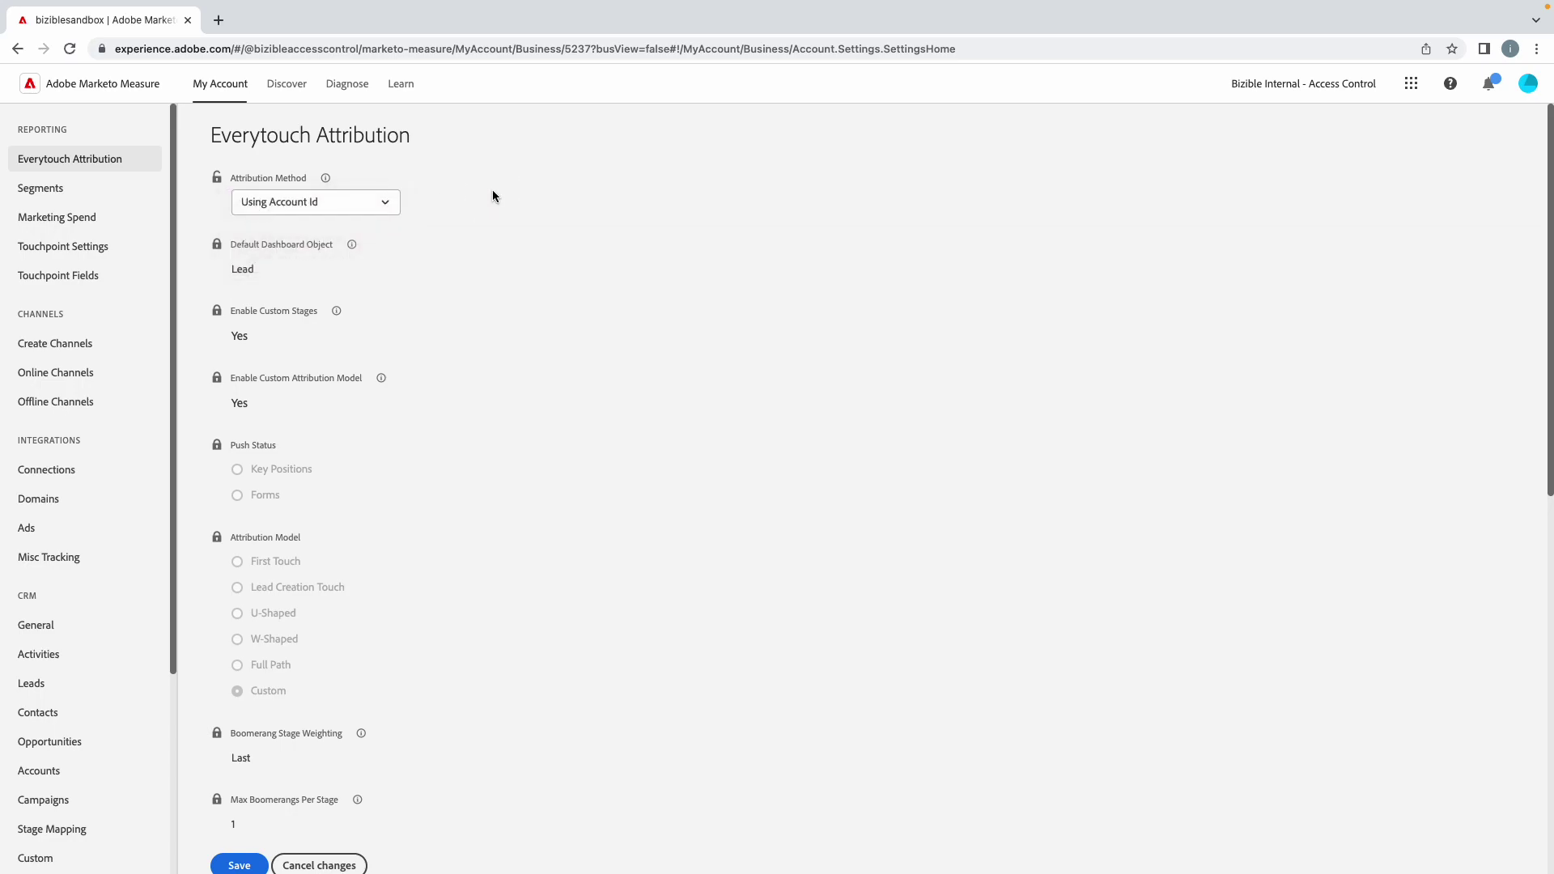
click(216, 177)
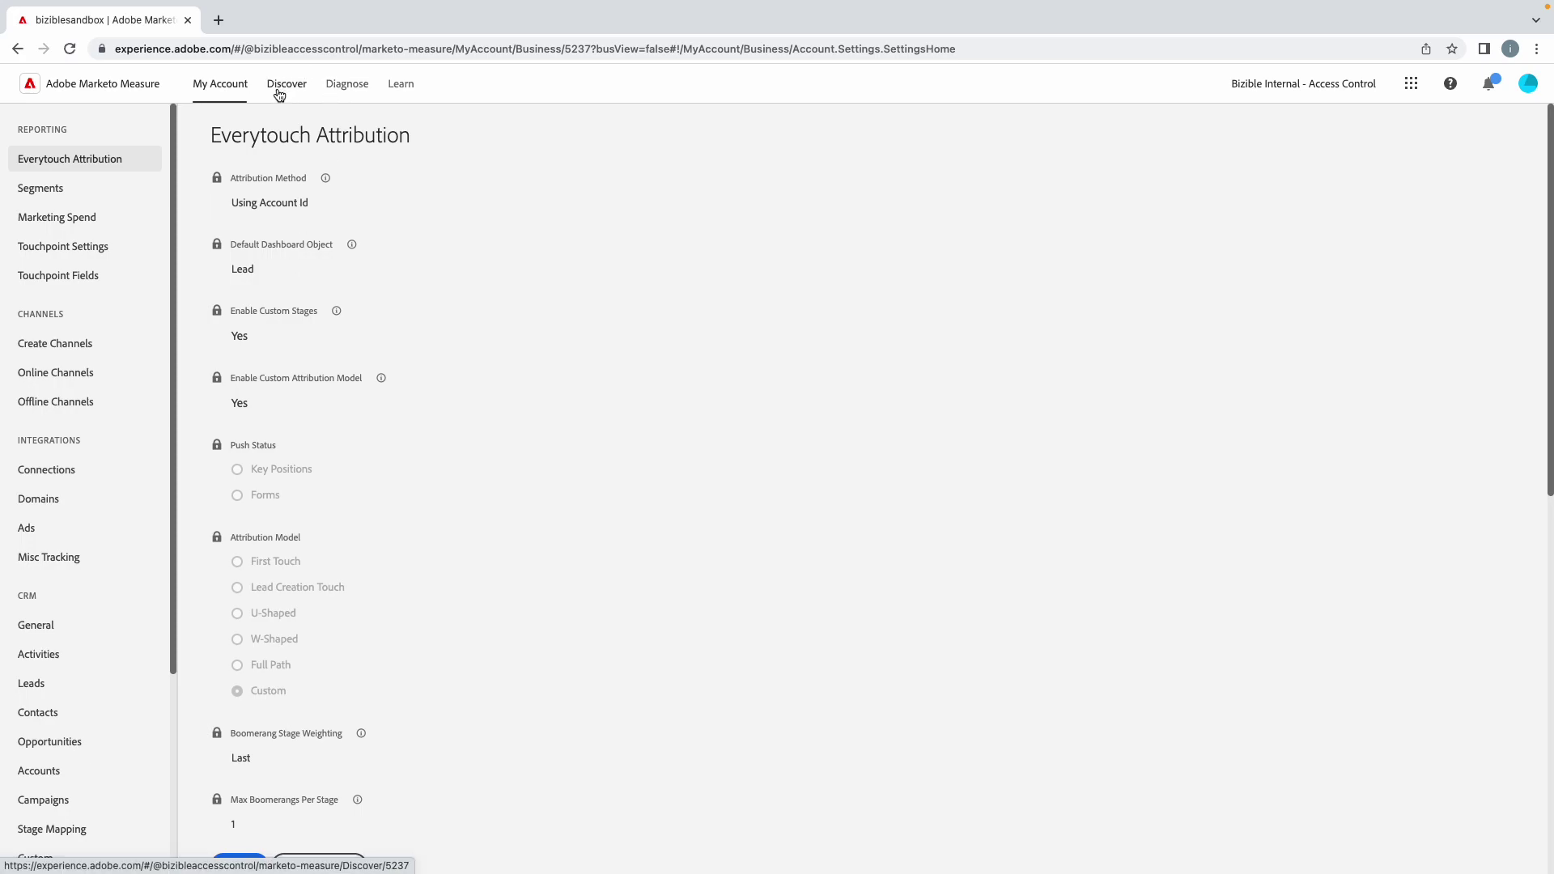
click(217, 245)
click(269, 275)
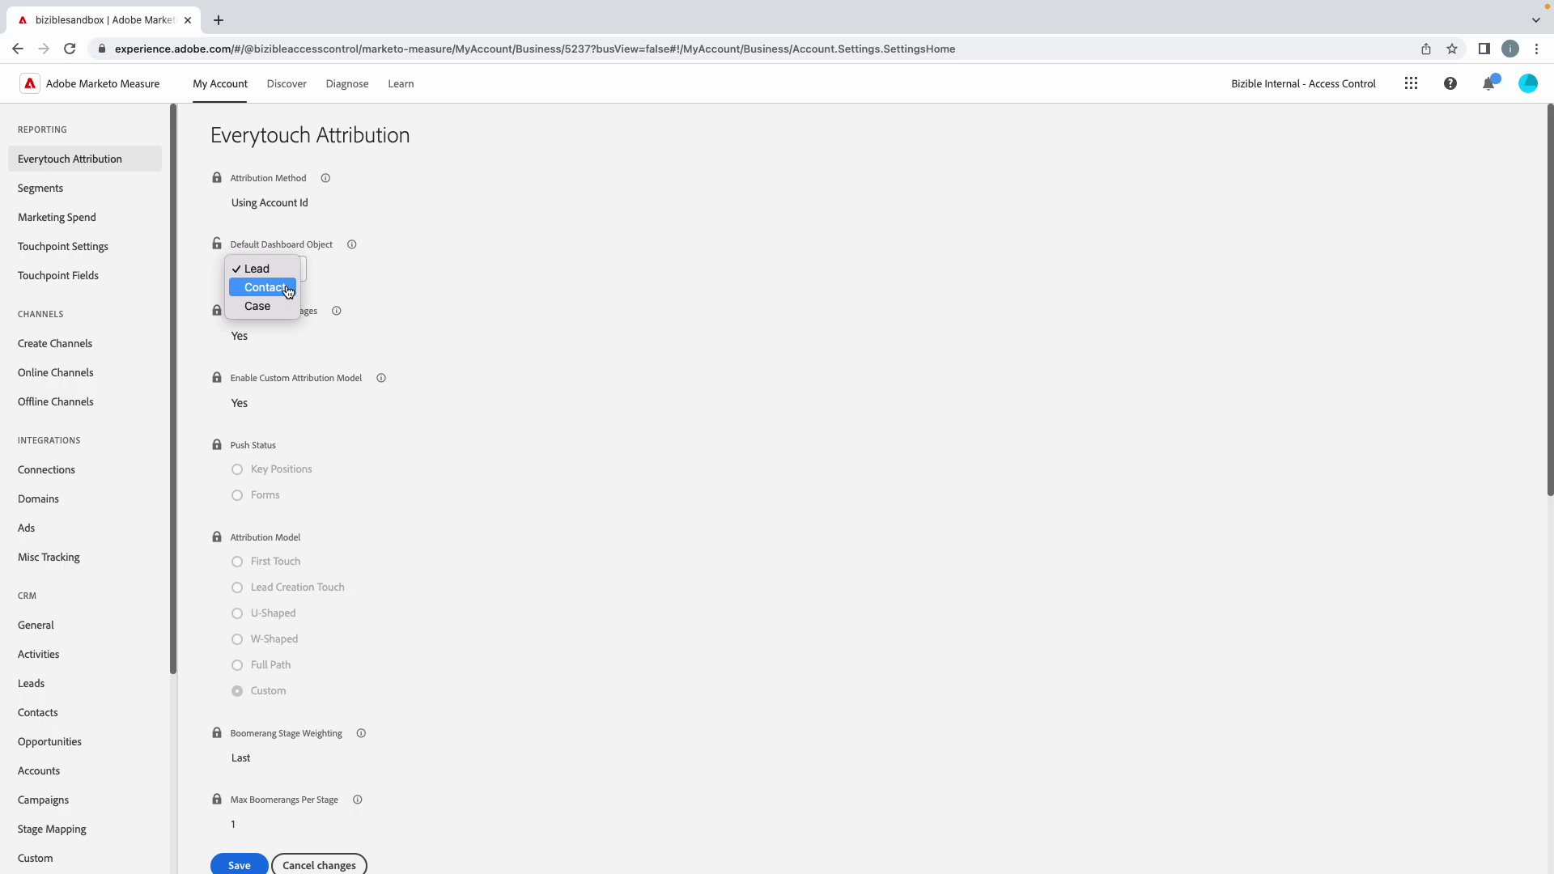
click(383, 290)
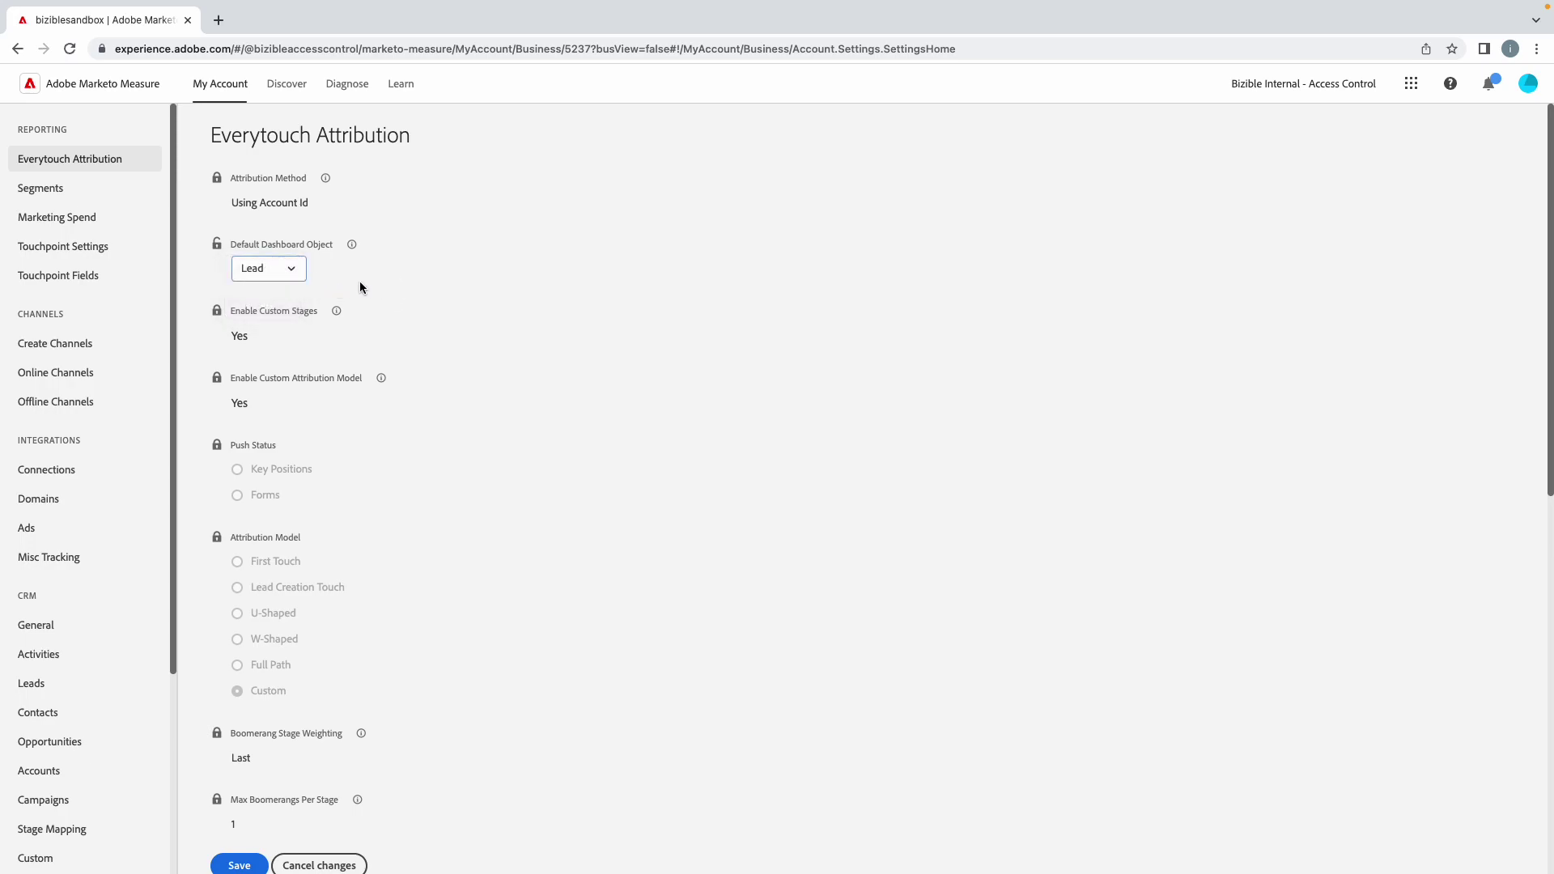
click(217, 245)
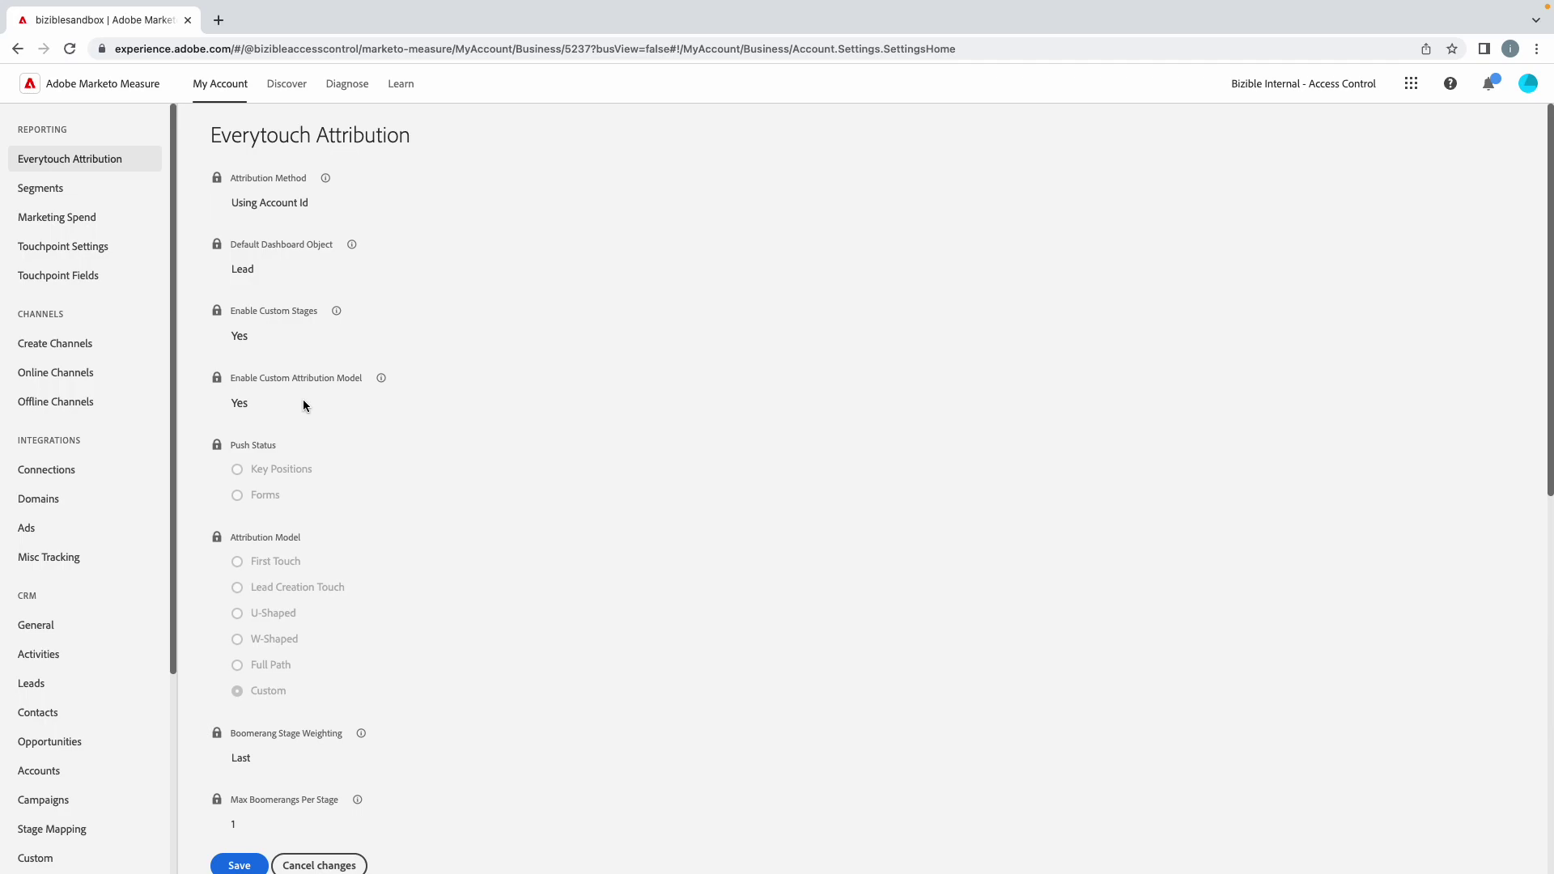
scroll(304, 405, down, 3)
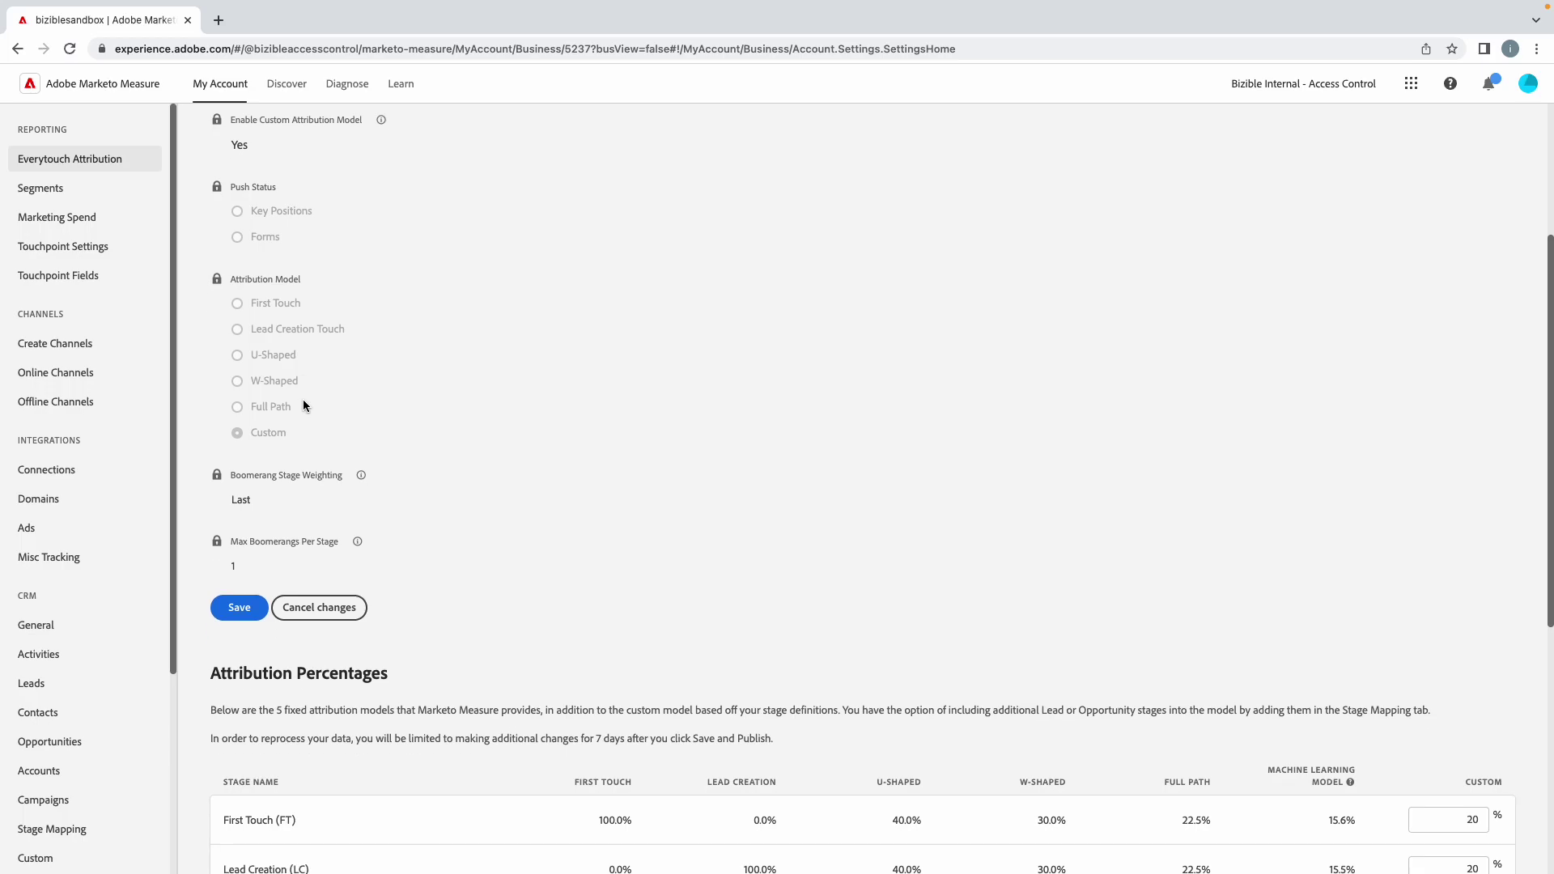
scroll(283, 477, down, 1)
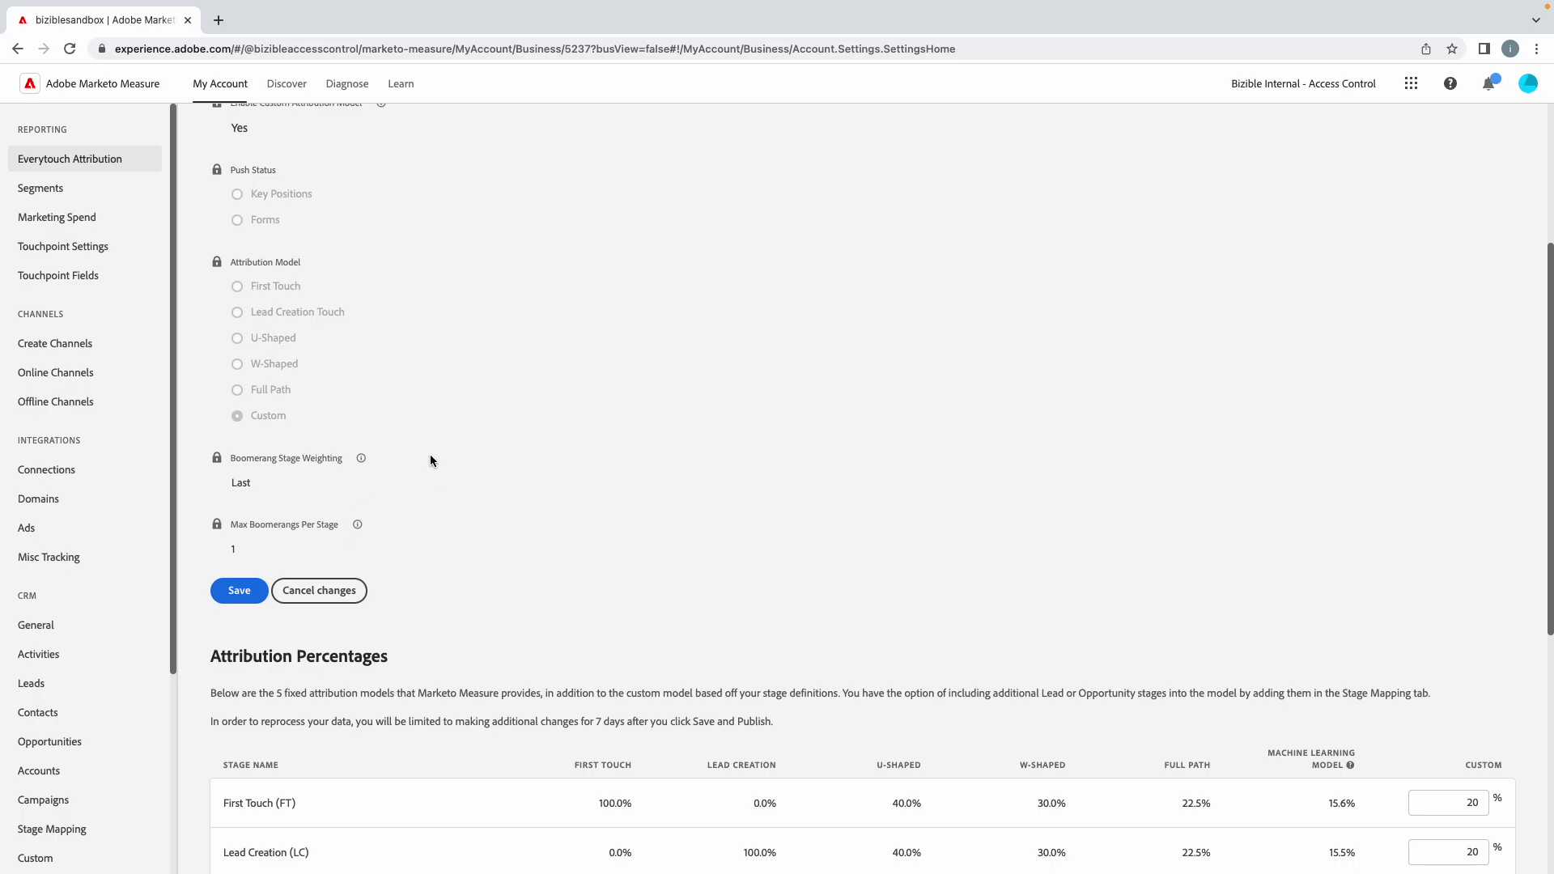
scroll(429, 460, up, 4)
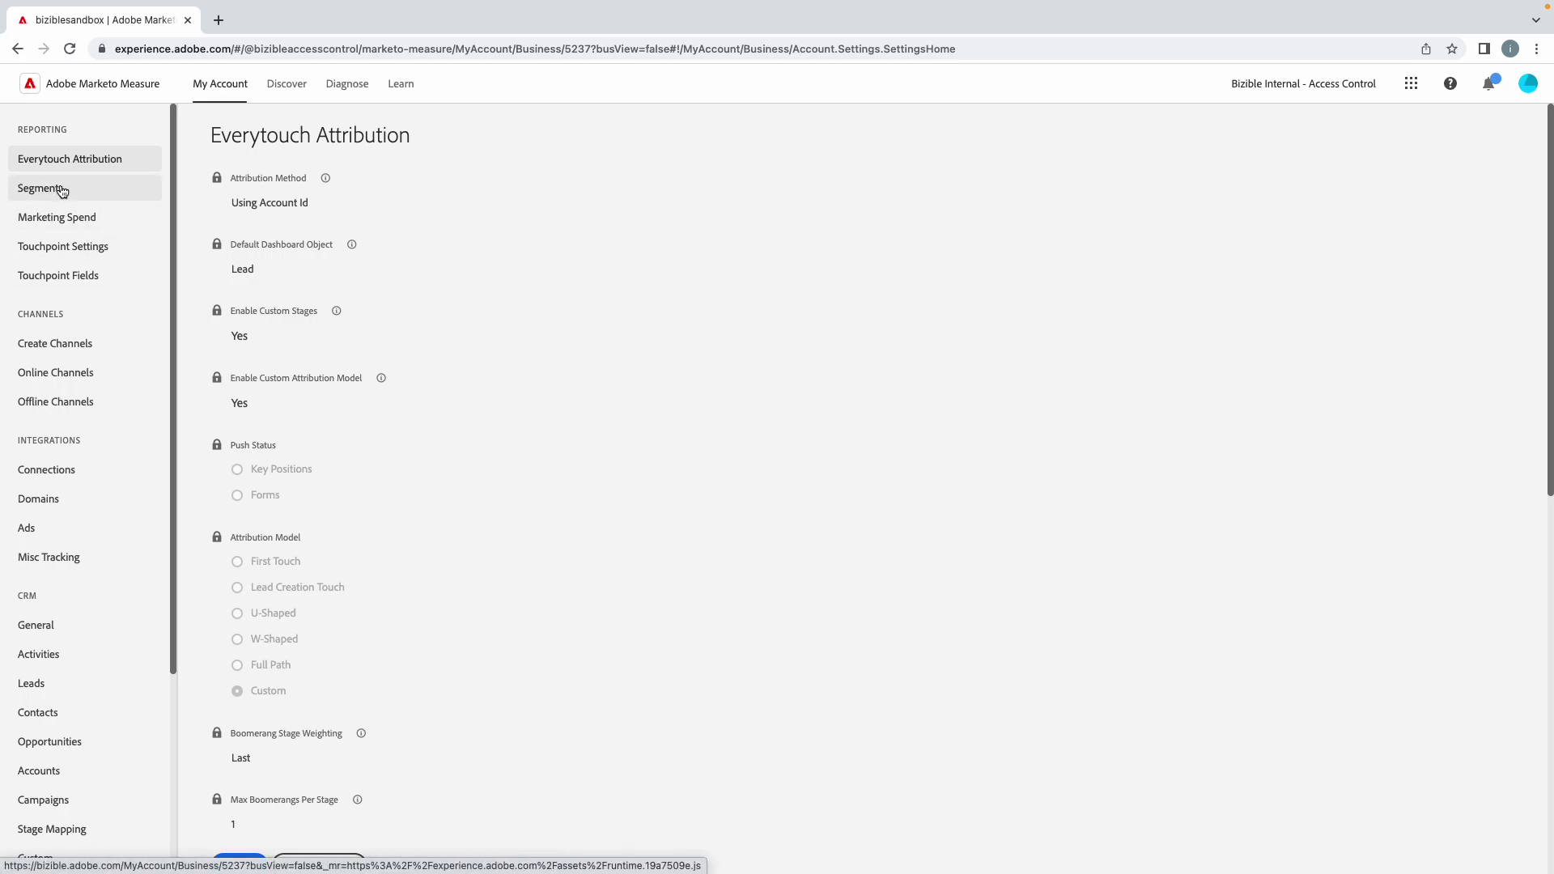
Review Segments: custom segments enabled, 10 categories allowed, Industry rules and the invalid-field error.
click(62, 191)
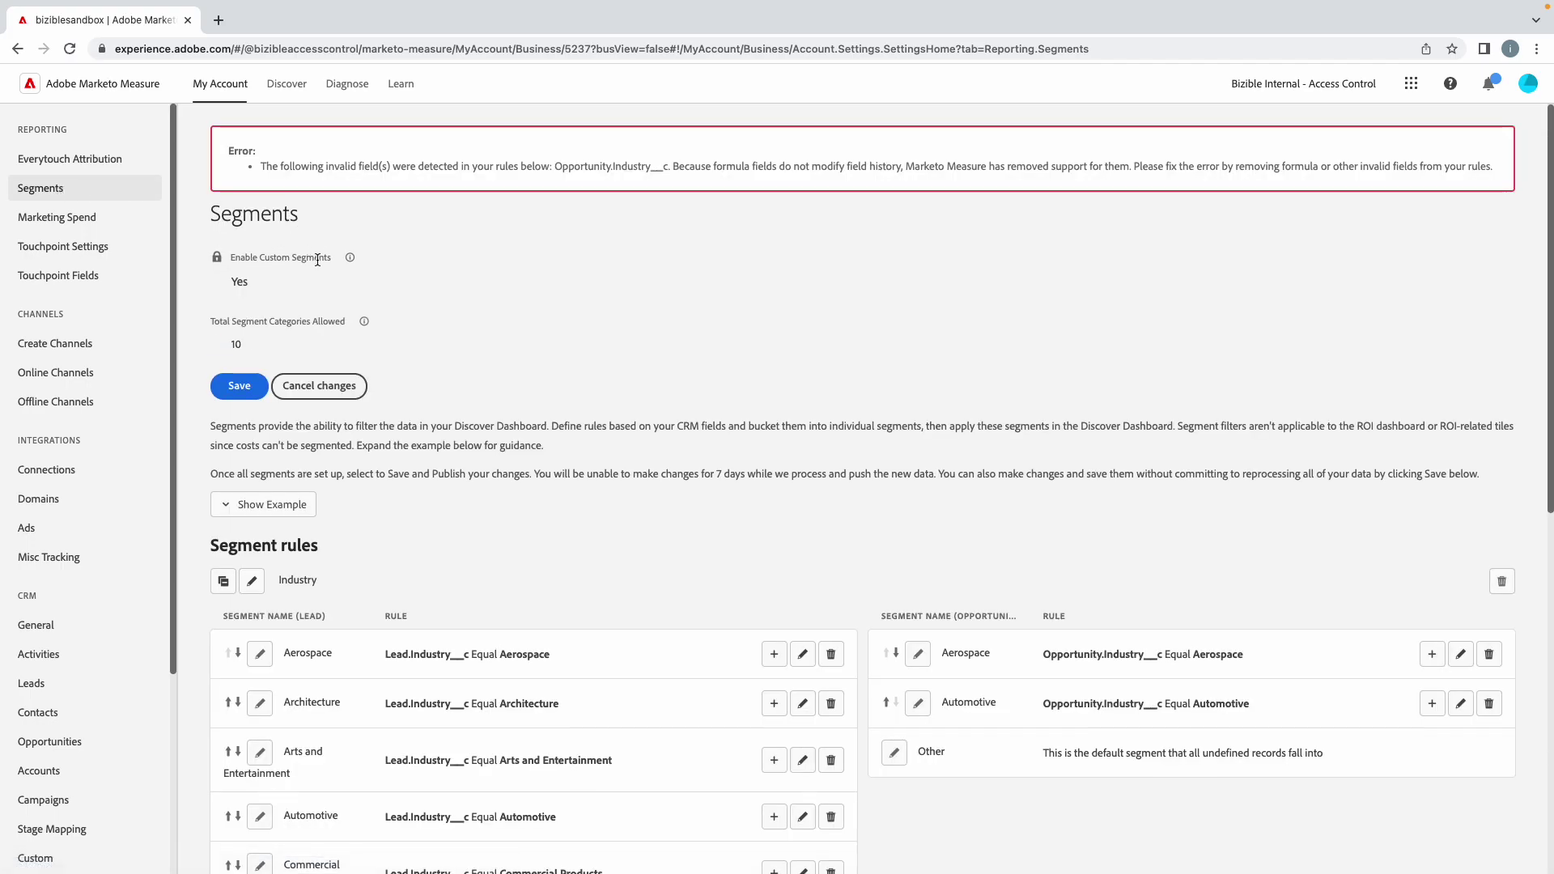
scroll(317, 260, down, 2)
scroll(316, 258, up, 2)
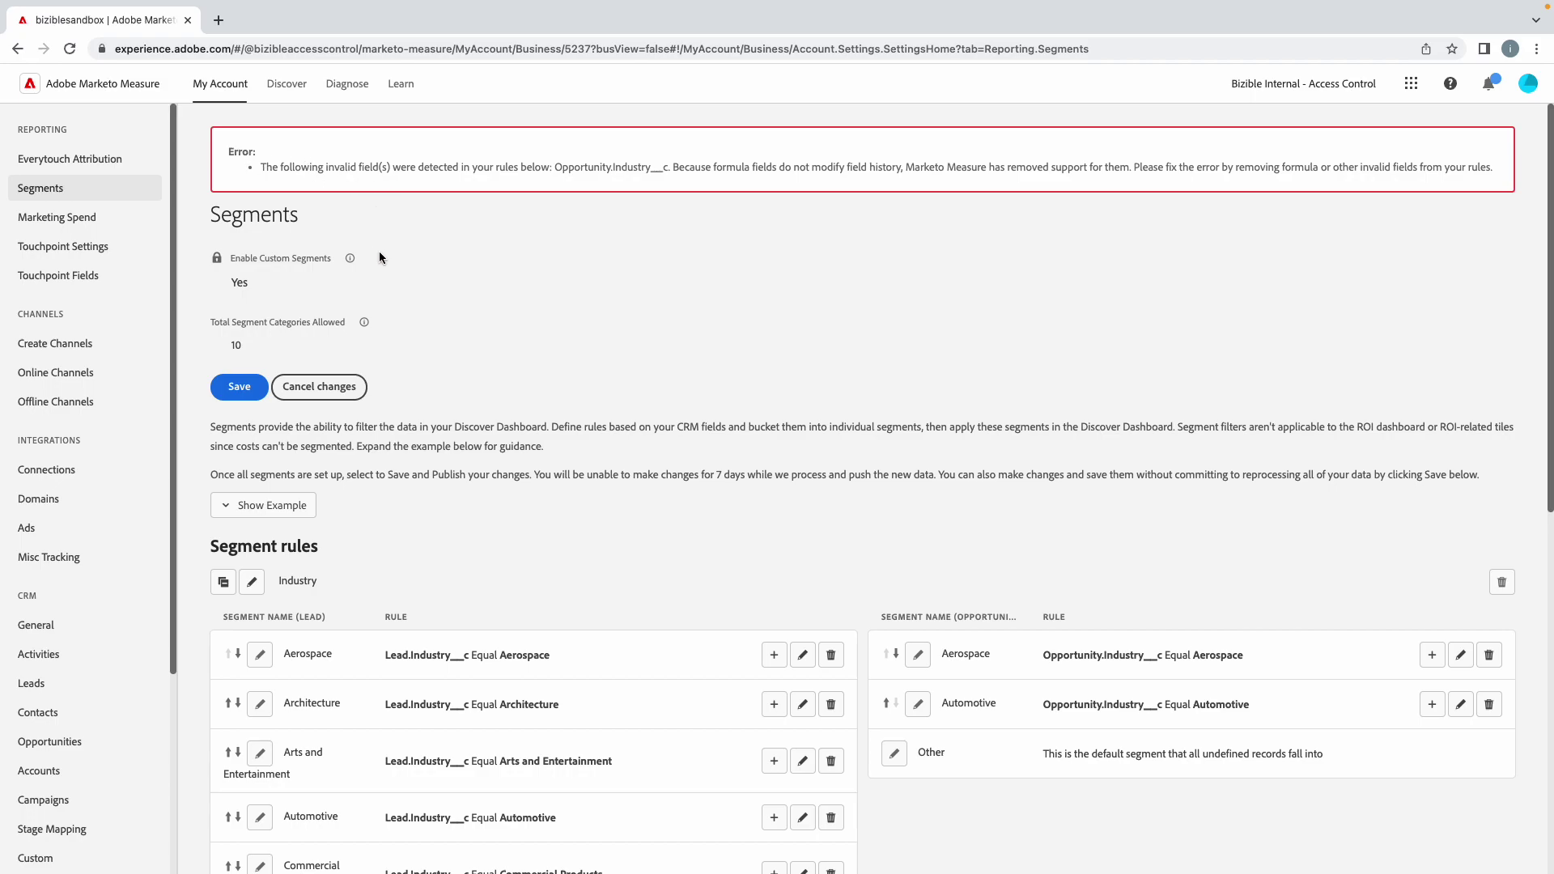
scroll(379, 258, down, 1)
scroll(379, 257, down, 1)
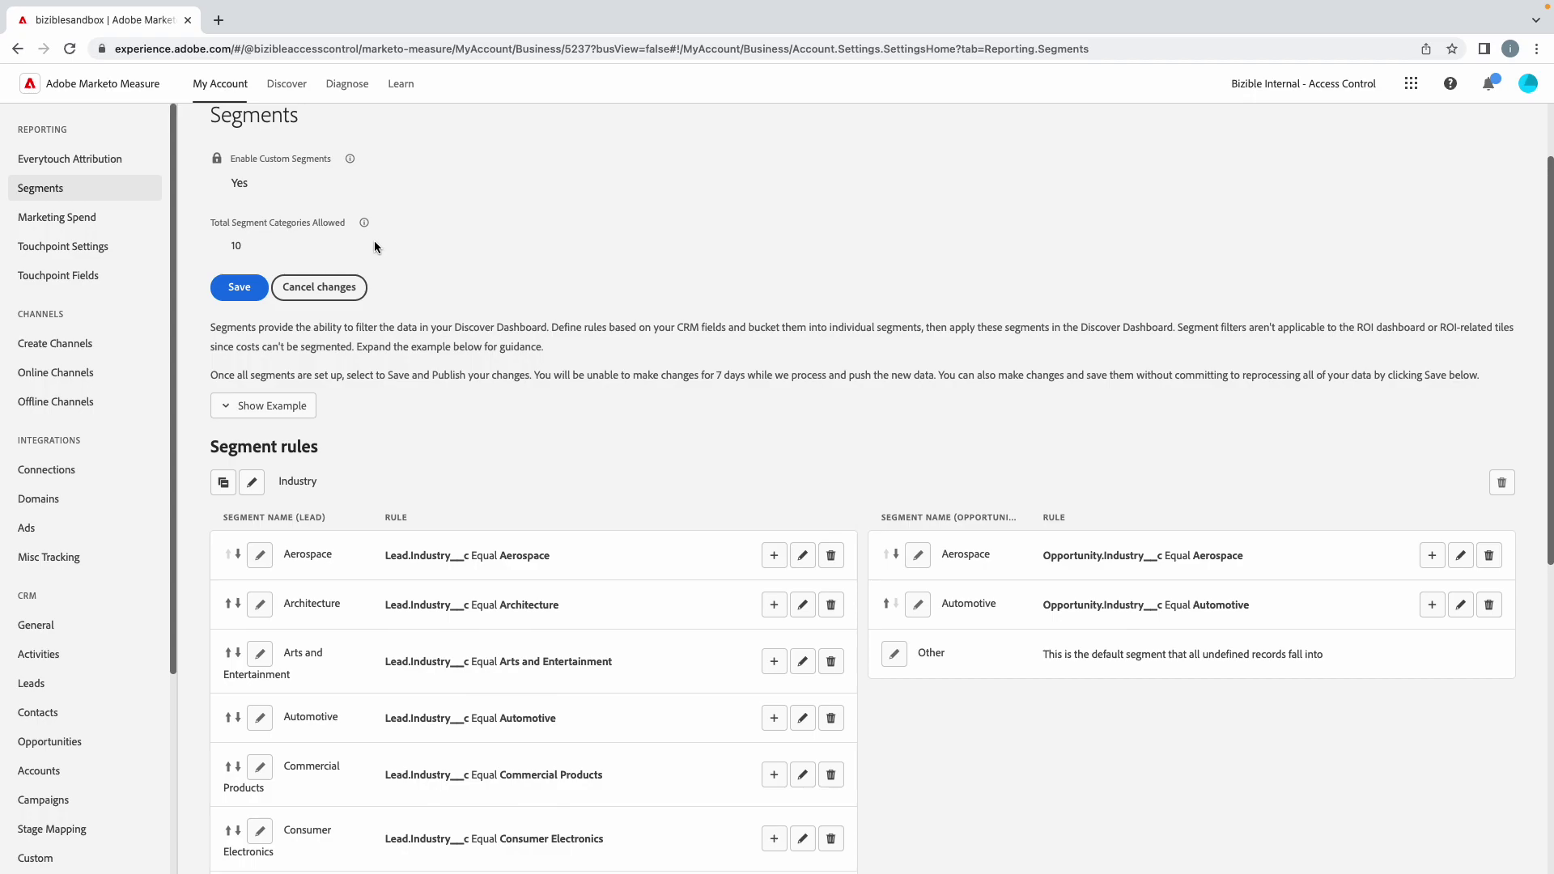
scroll(374, 242, up, 2)
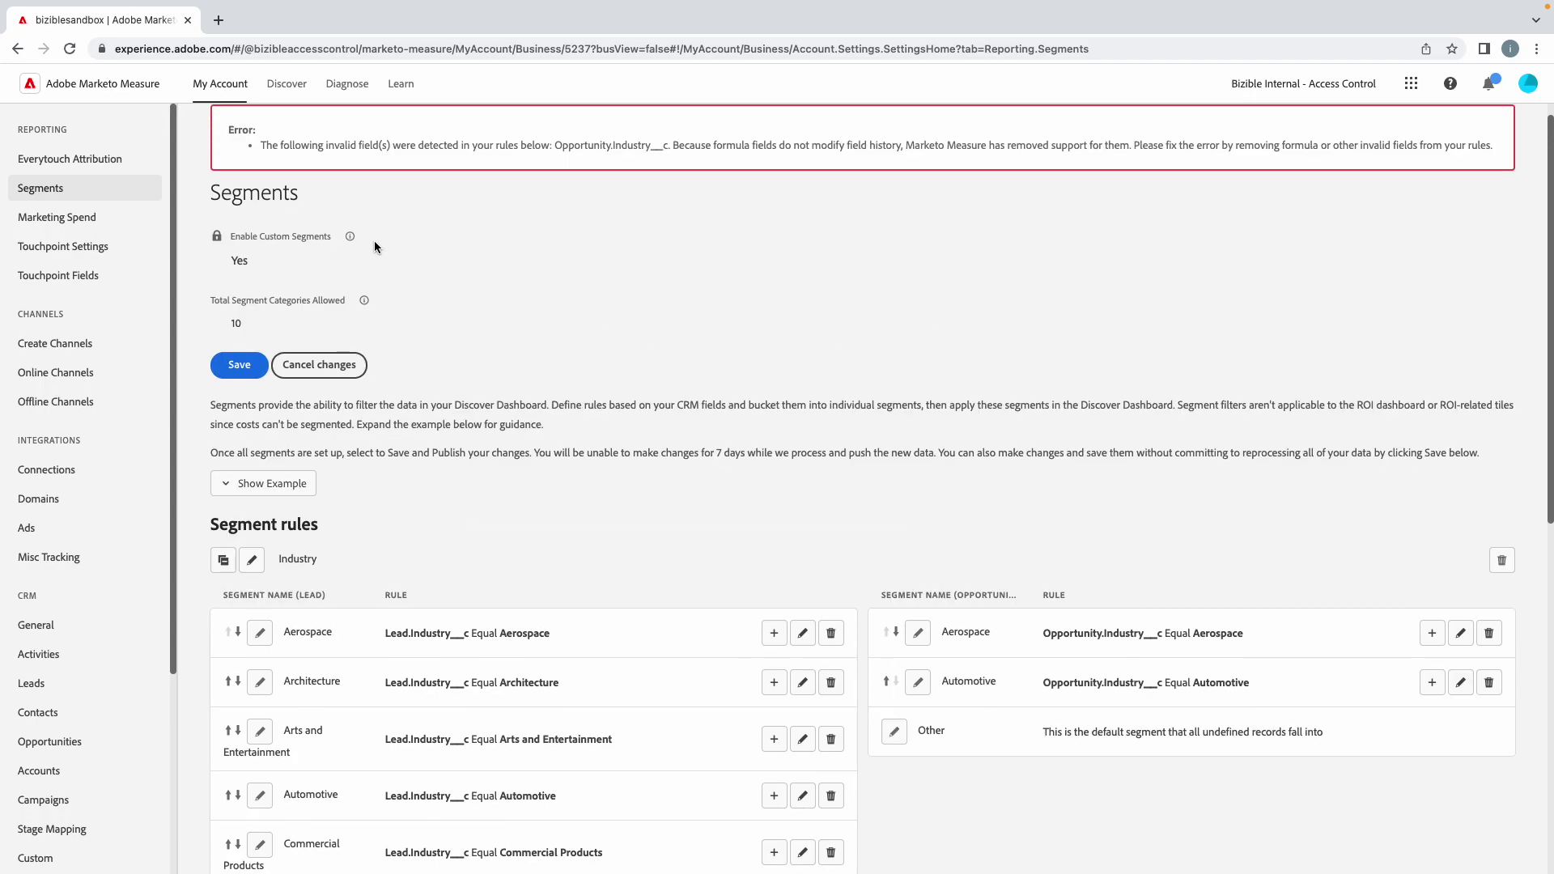
scroll(374, 247, down, 3)
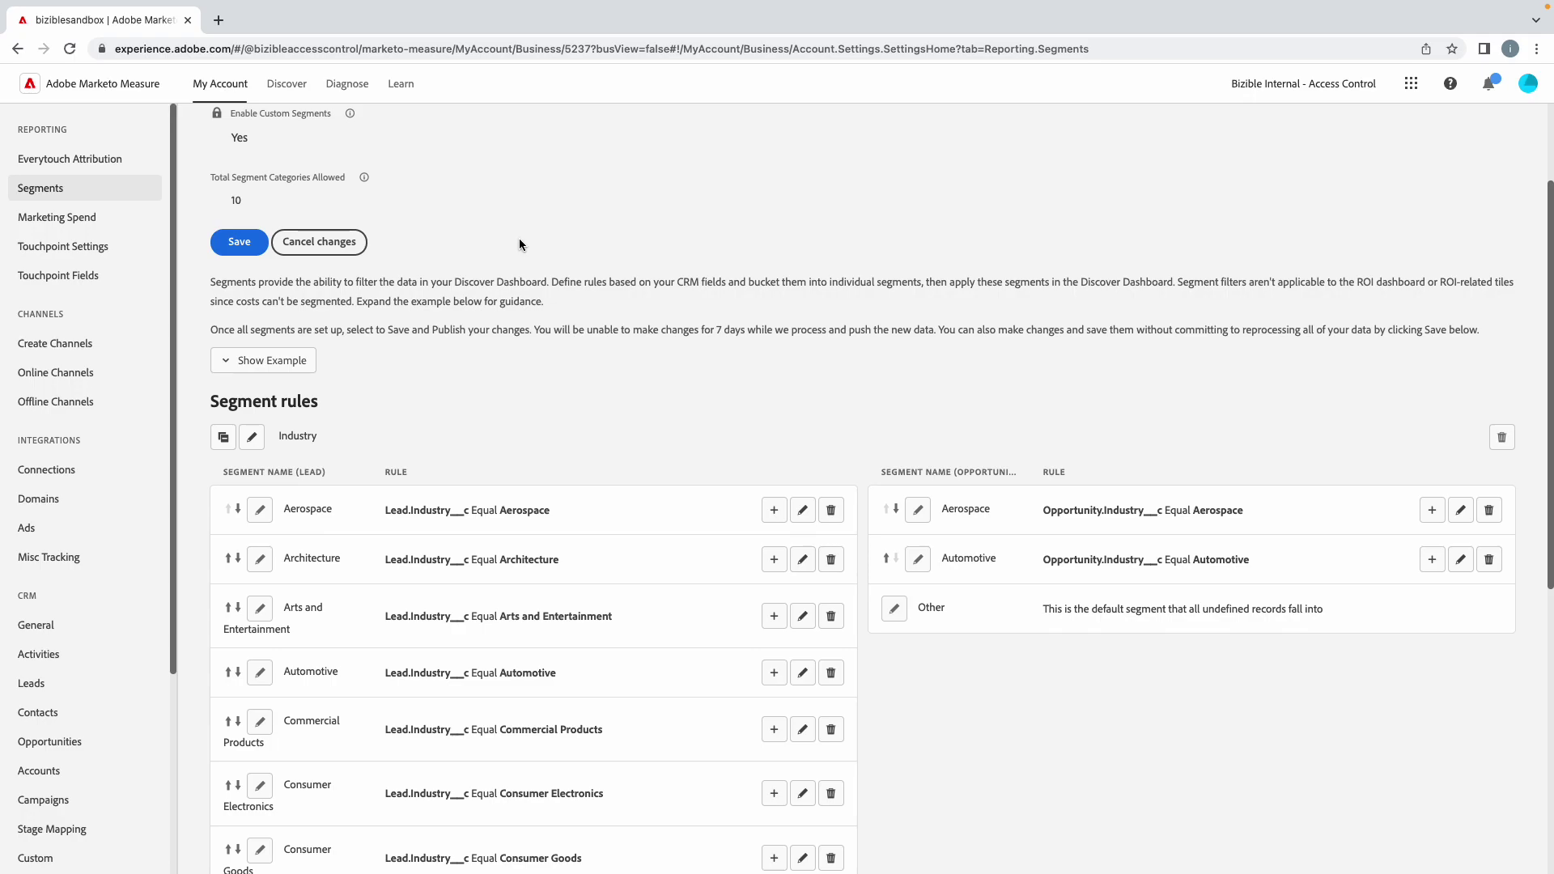
Load the Marketing Spend table for all channels, Jun 1, 2022 to May 26, 2023.
click(81, 217)
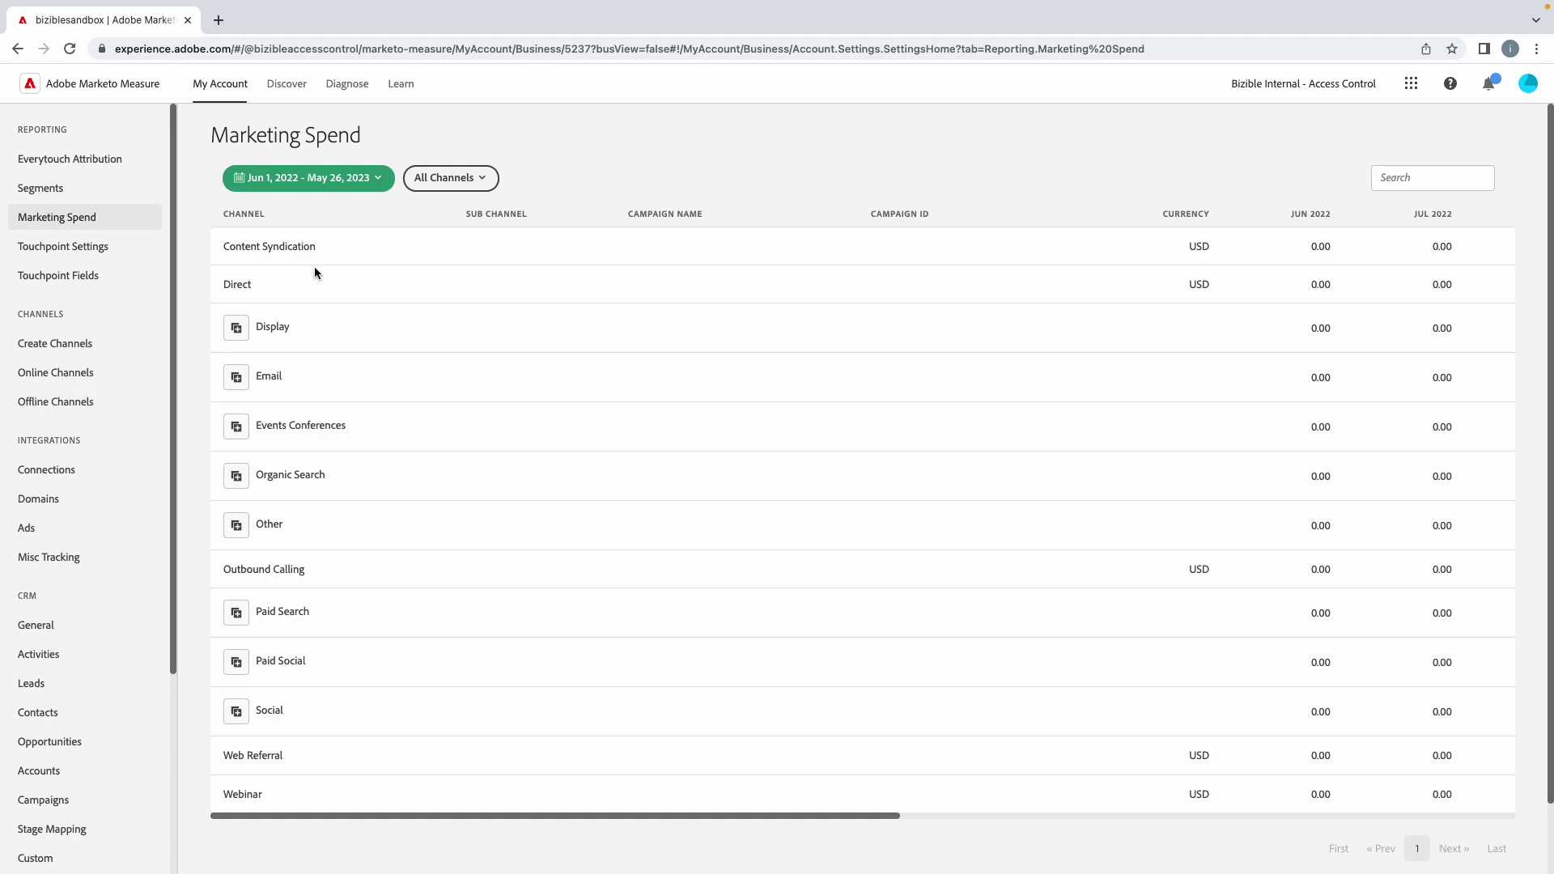
scroll(547, 297, down, 1)
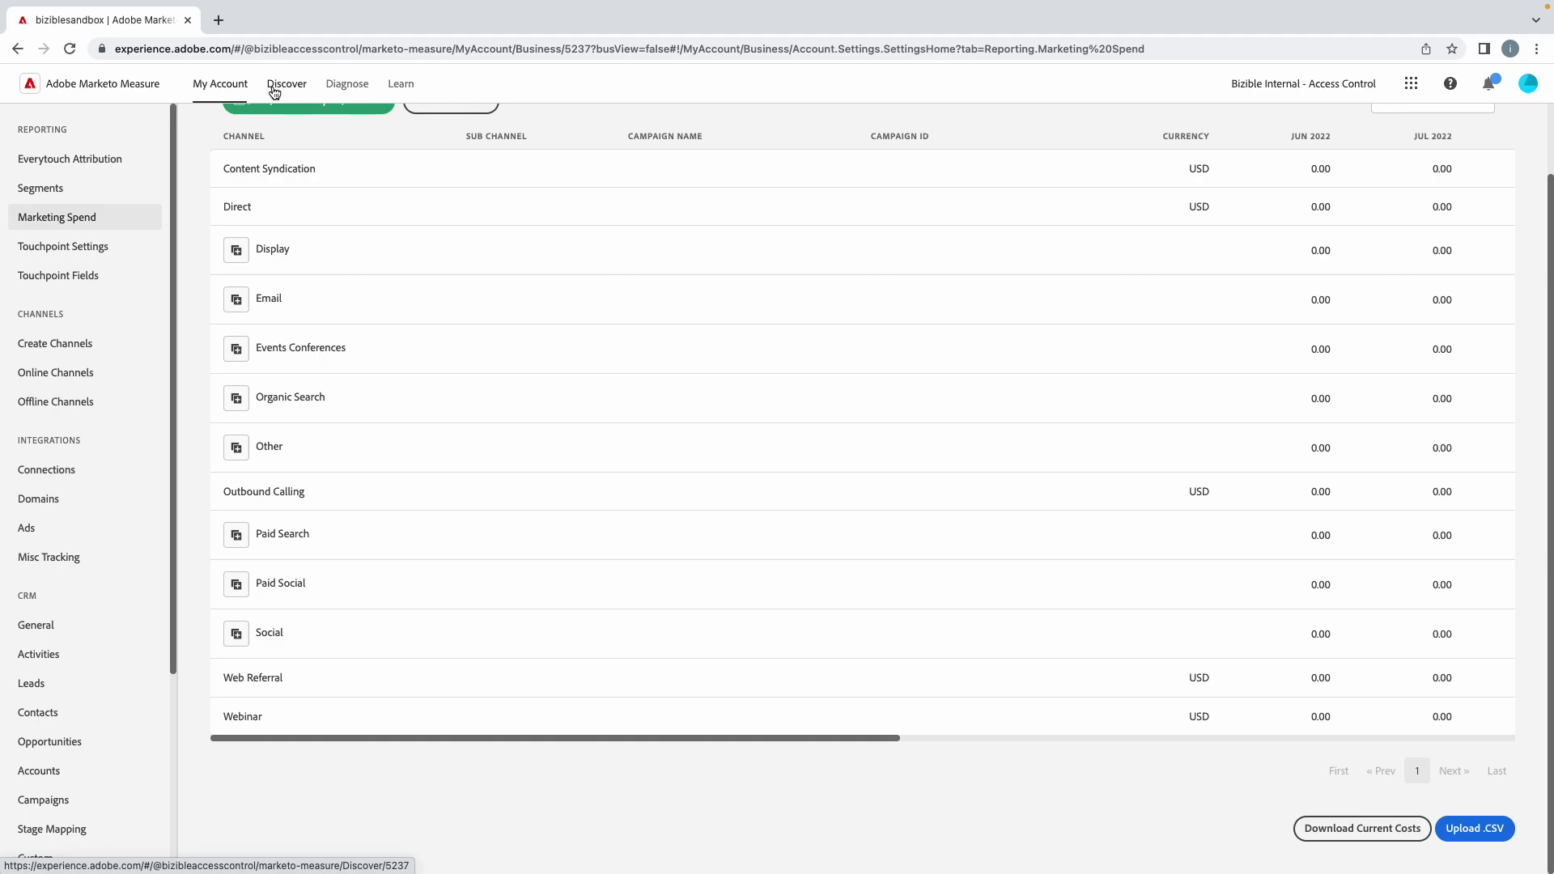
Go to Touchpoint Settings to see the Lead.RecordType.Name equals New Interest suppression rule.
click(85, 246)
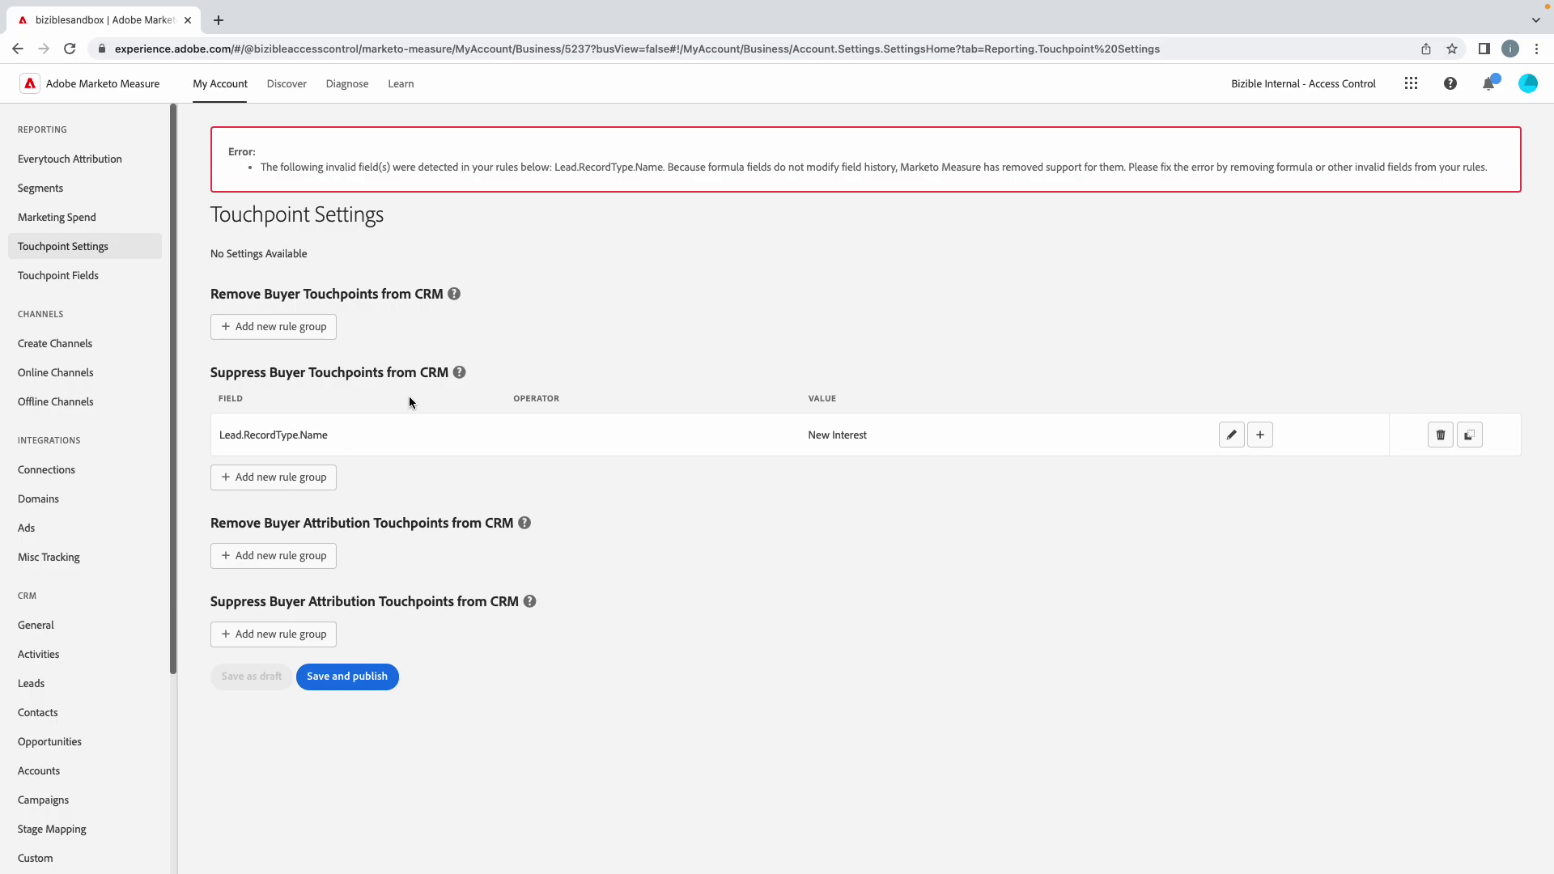
click(308, 484)
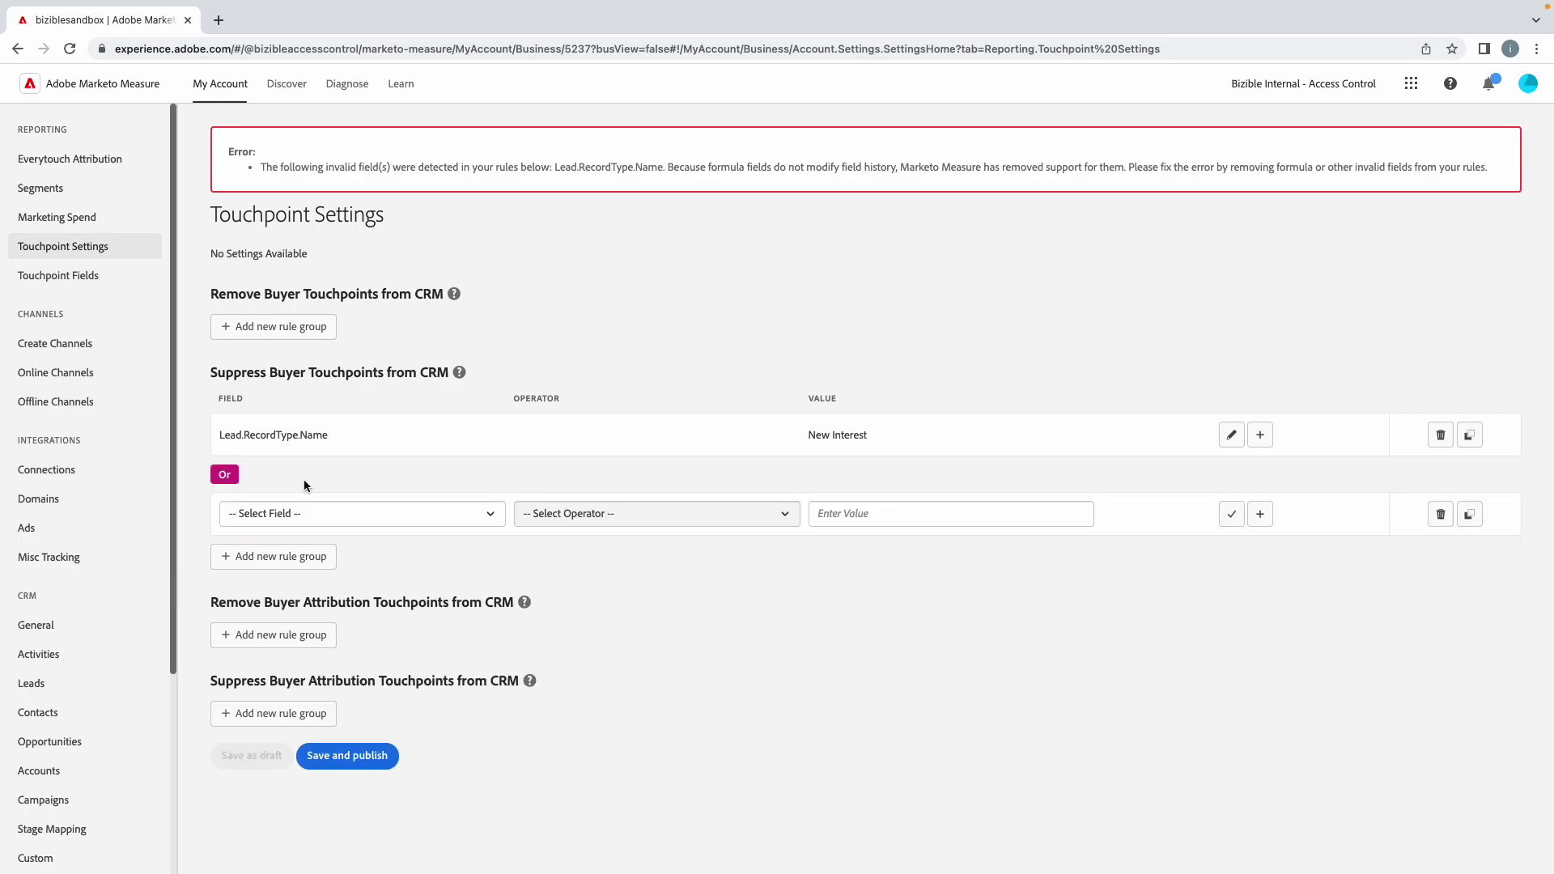
click(340, 515)
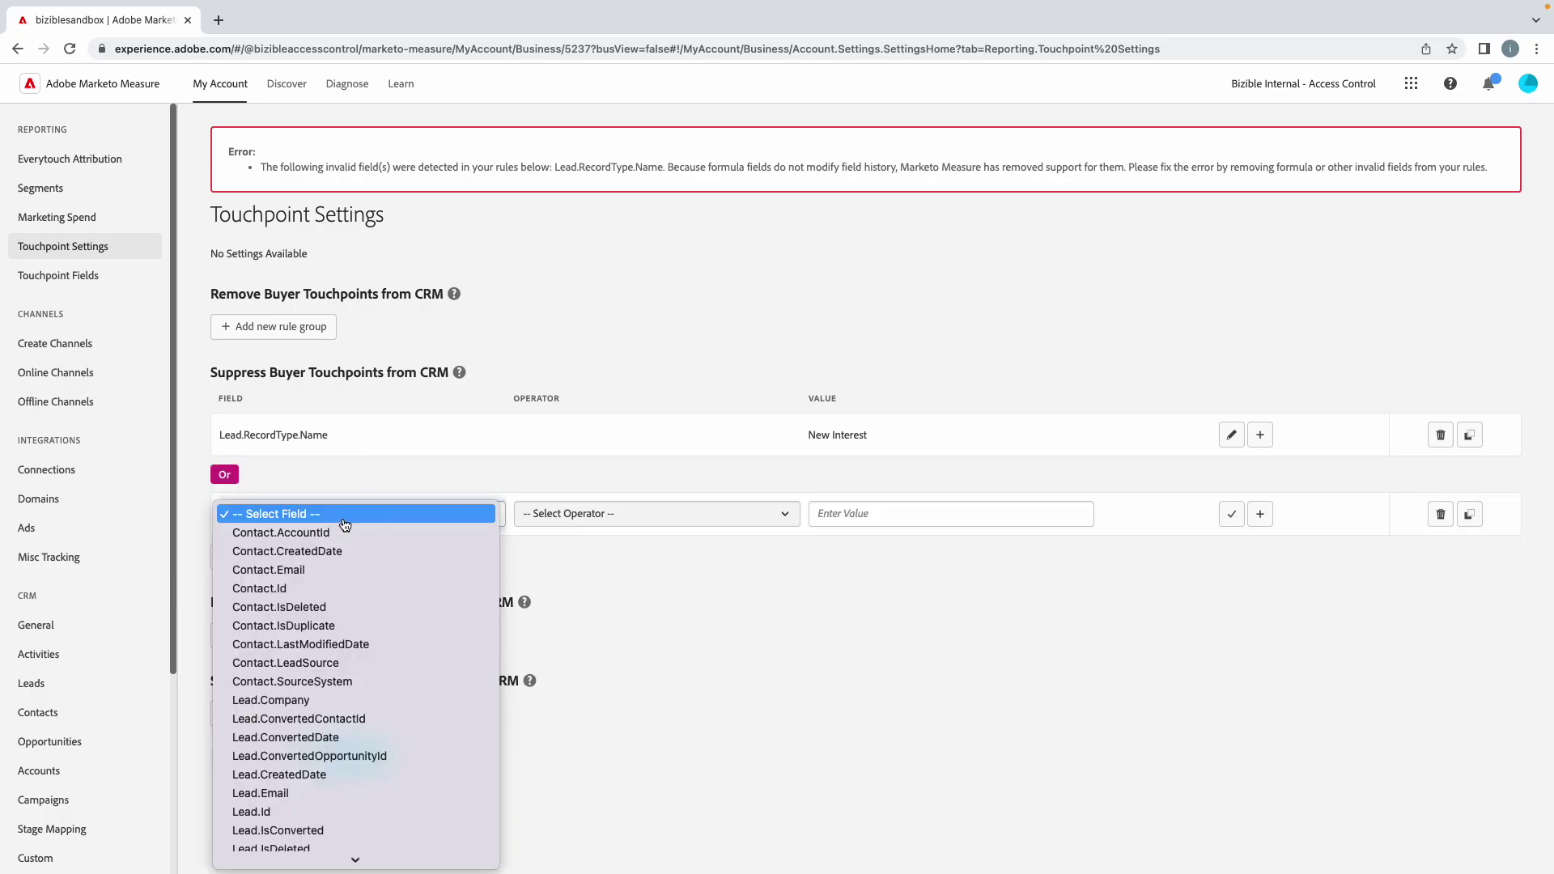
click(366, 570)
click(648, 513)
click(608, 572)
click(881, 513)
text(@company)
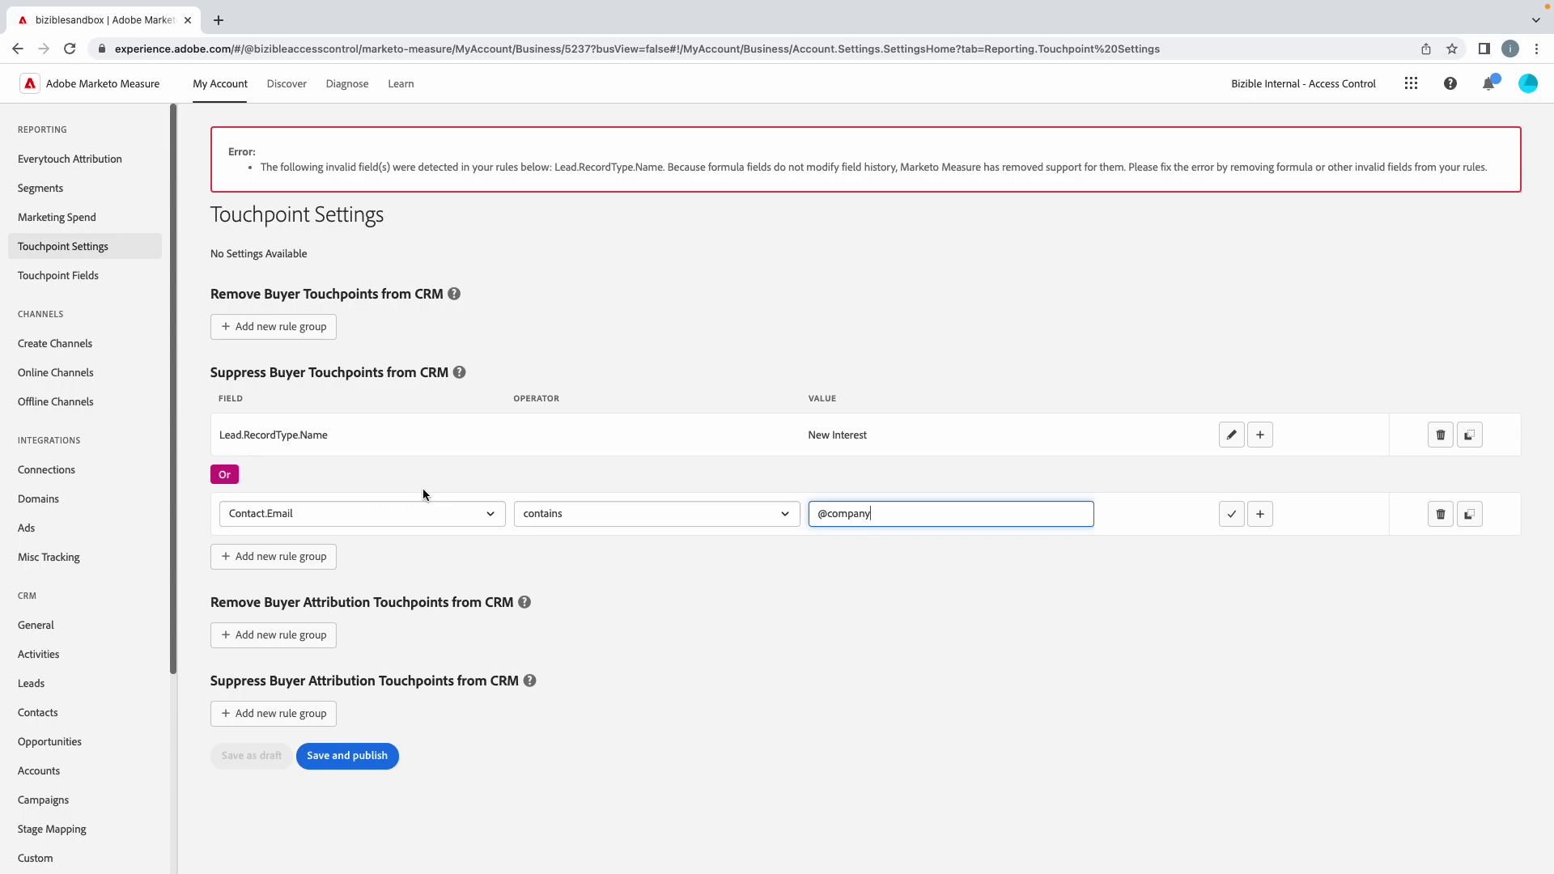
Go to Touchpoint Fields to check that Enable Calculated Fields is set to No.
click(63, 276)
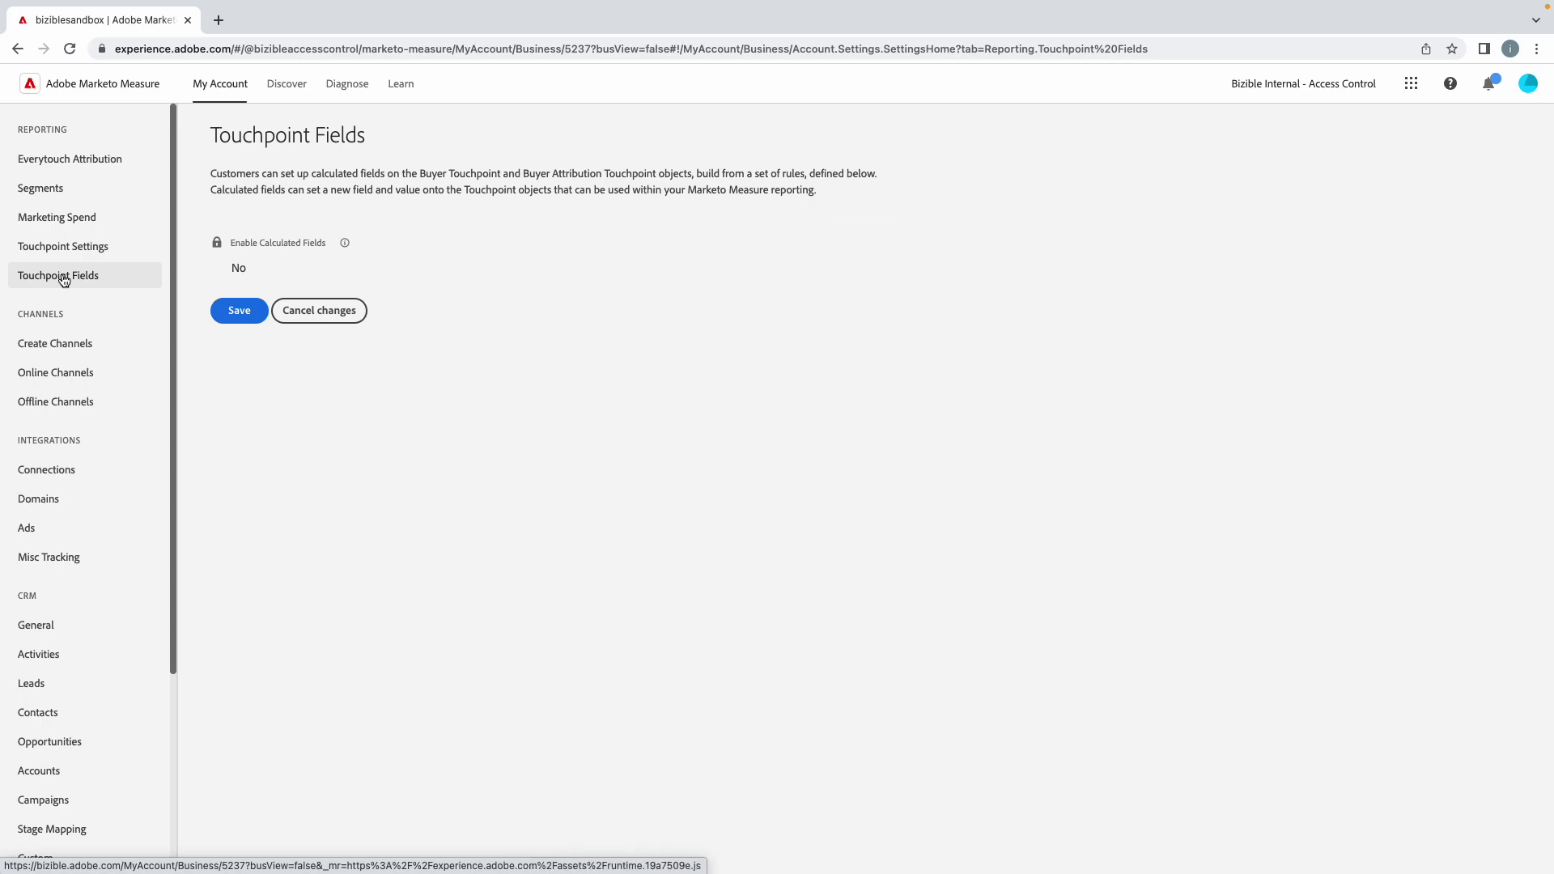